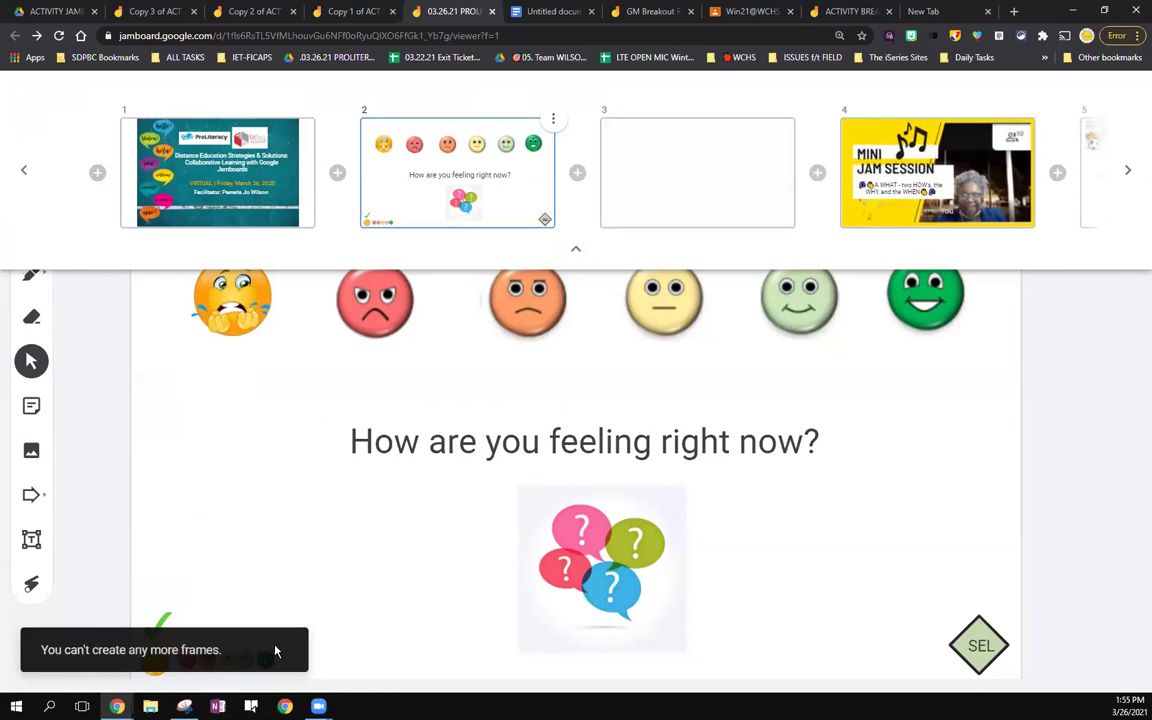
Step: Open frame 3 and upload the "Writing About Career Goals" worksheet image as its background
{"action": "left_click", "coordinate": [707, 211]}
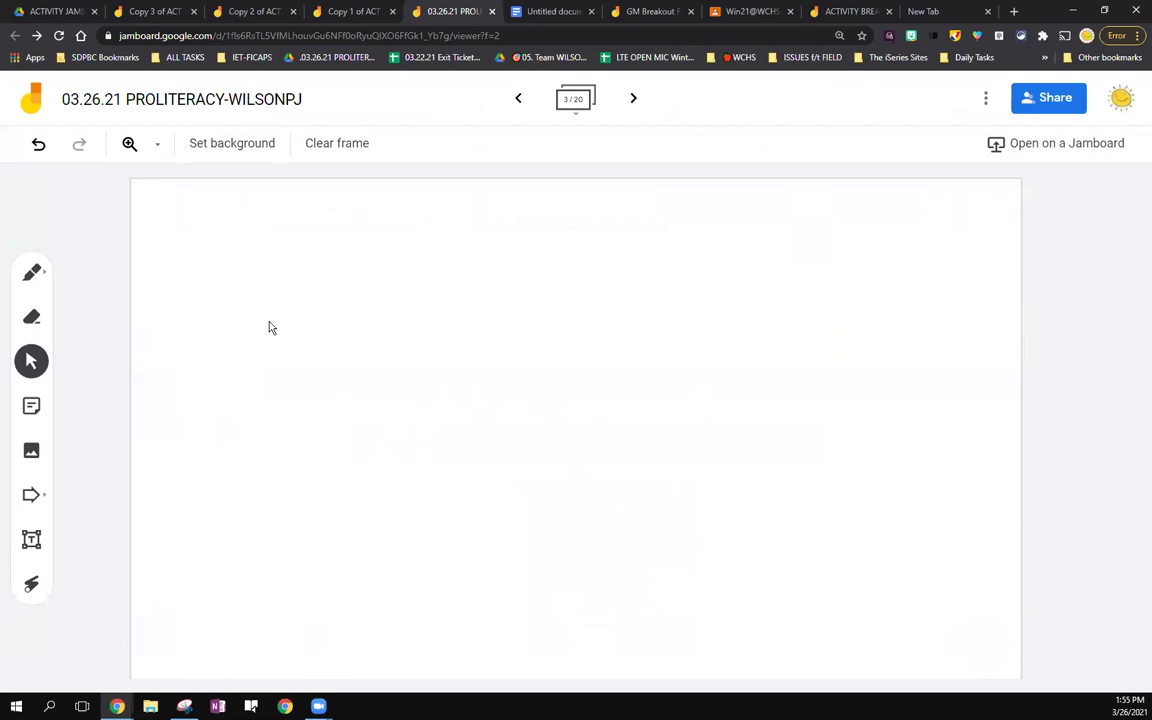
{"action": "left_click", "coordinate": [986, 97]}
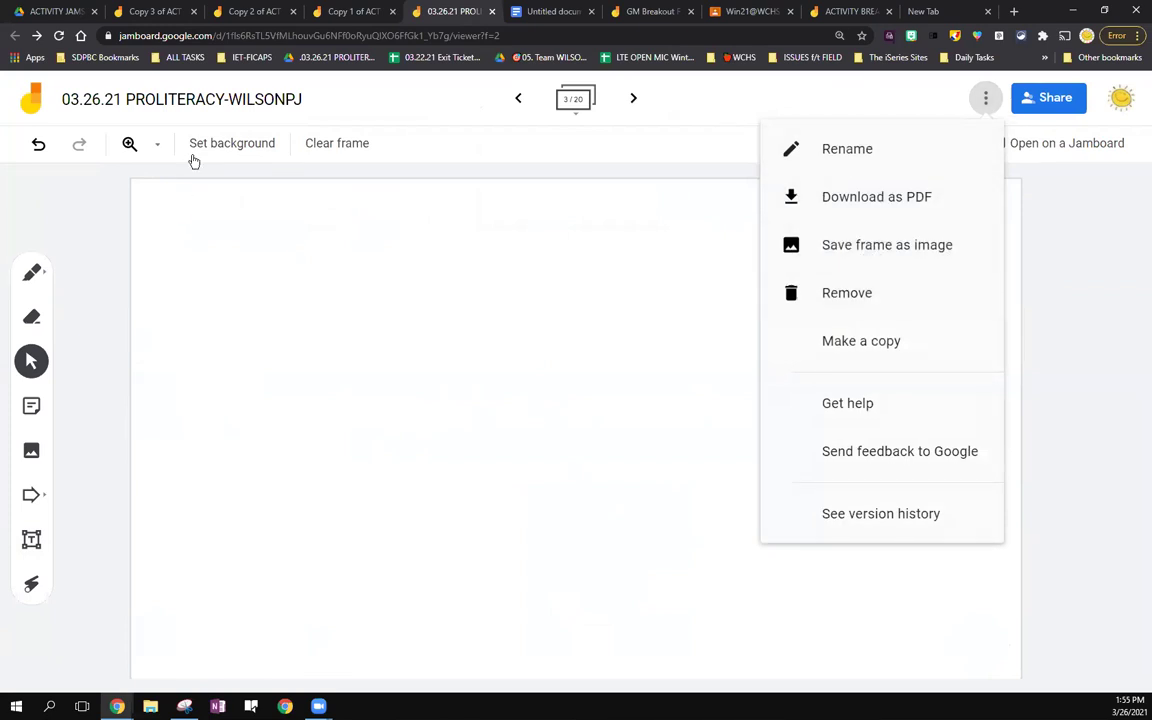
{"action": "left_click", "coordinate": [229, 145]}
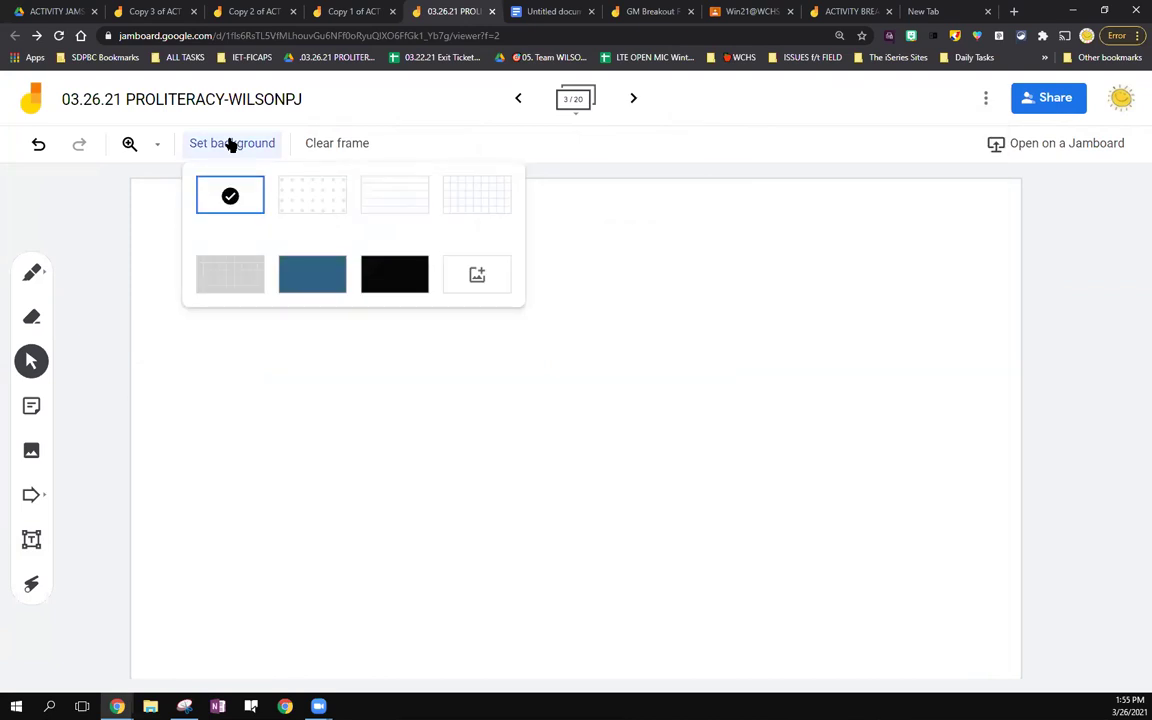
{"action": "left_click", "coordinate": [477, 274]}
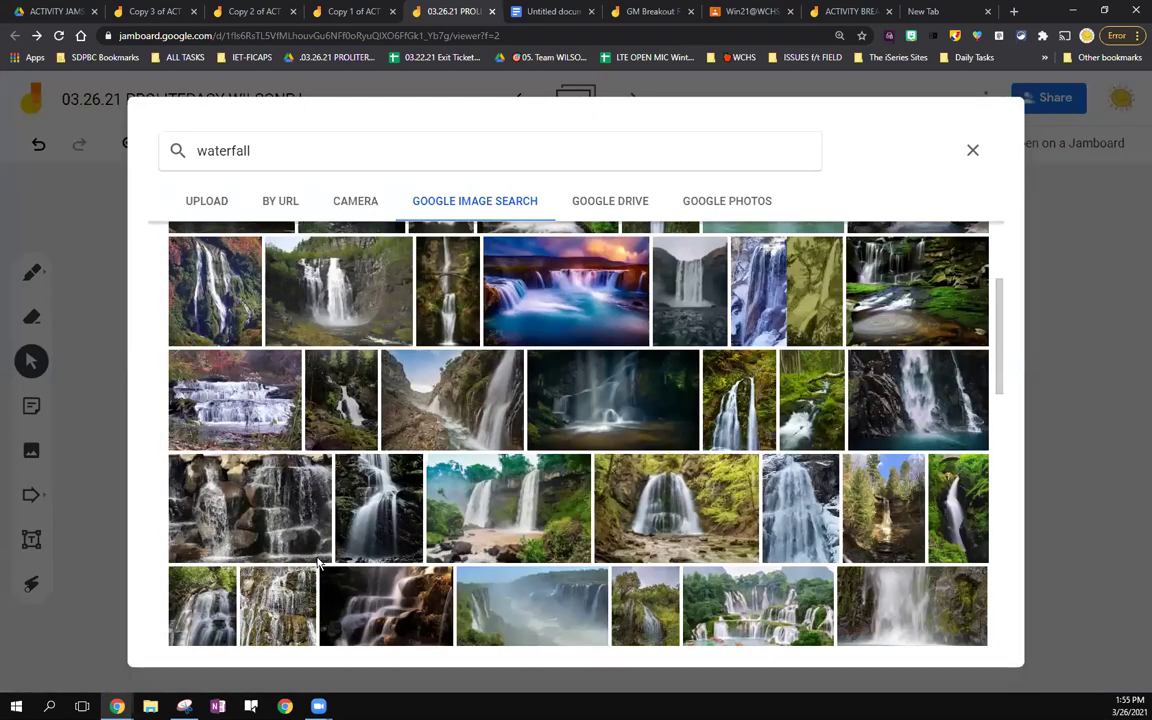
{"action": "left_click", "coordinate": [203, 204]}
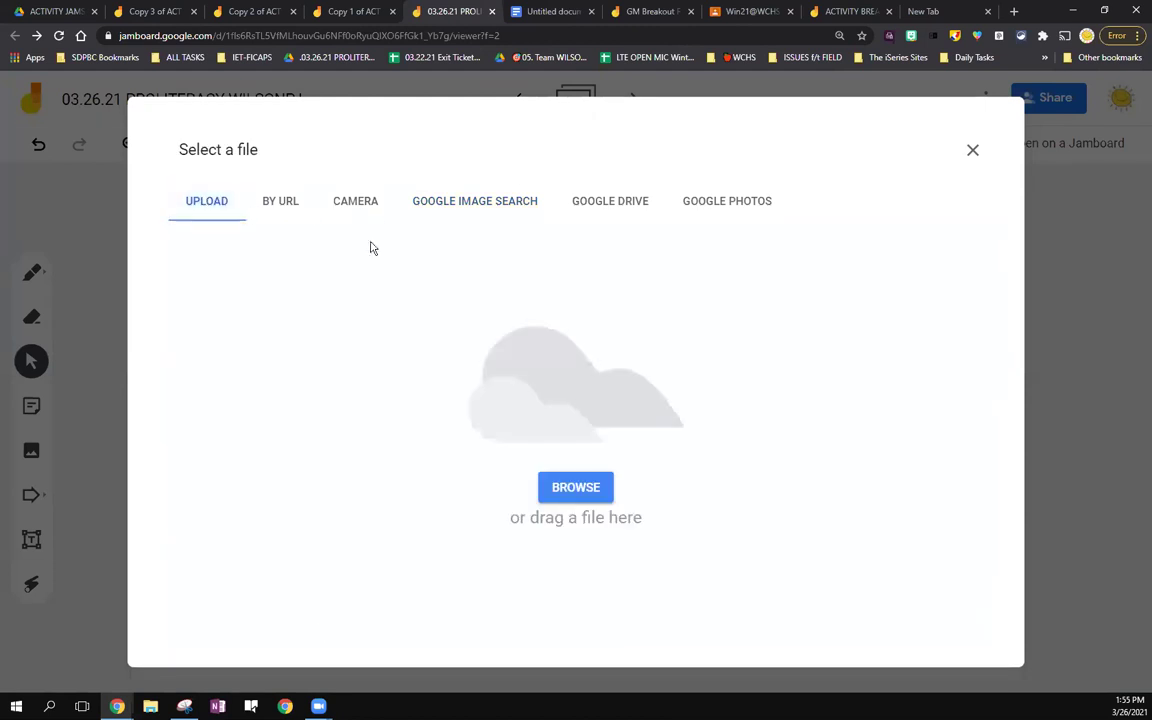
{"action": "left_click", "coordinate": [150, 706]}
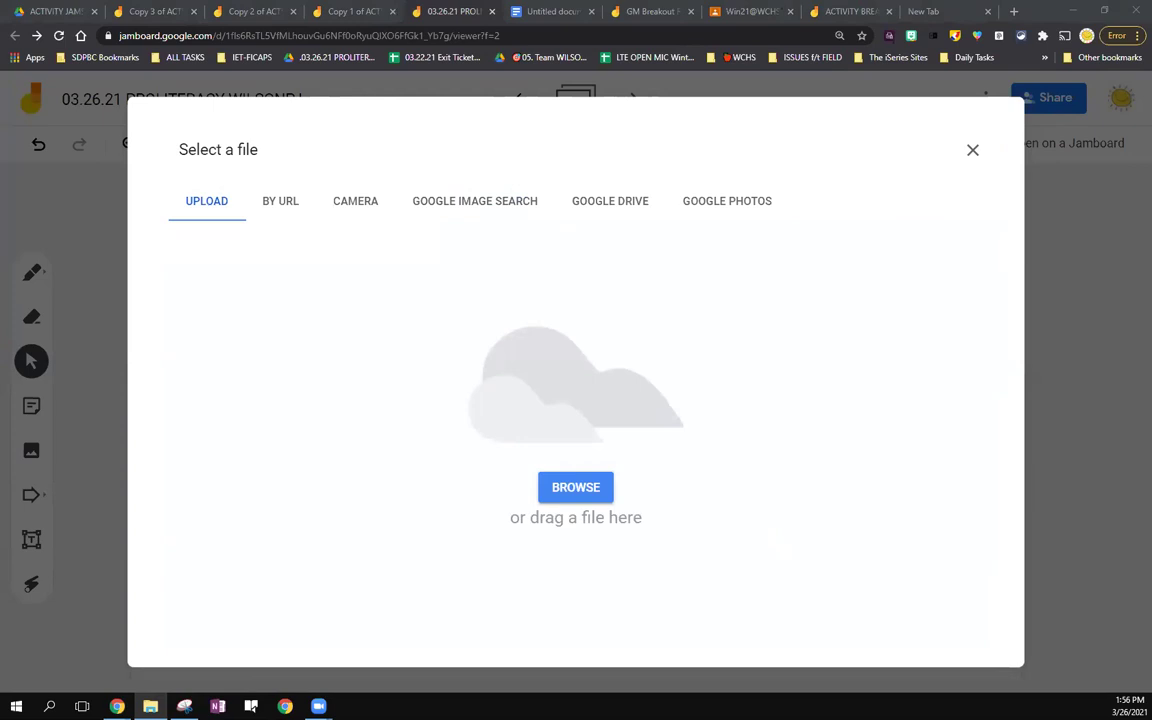
{"action": "left_click_drag", "start_coordinate": [826, 403], "coordinate": [480, 411]}
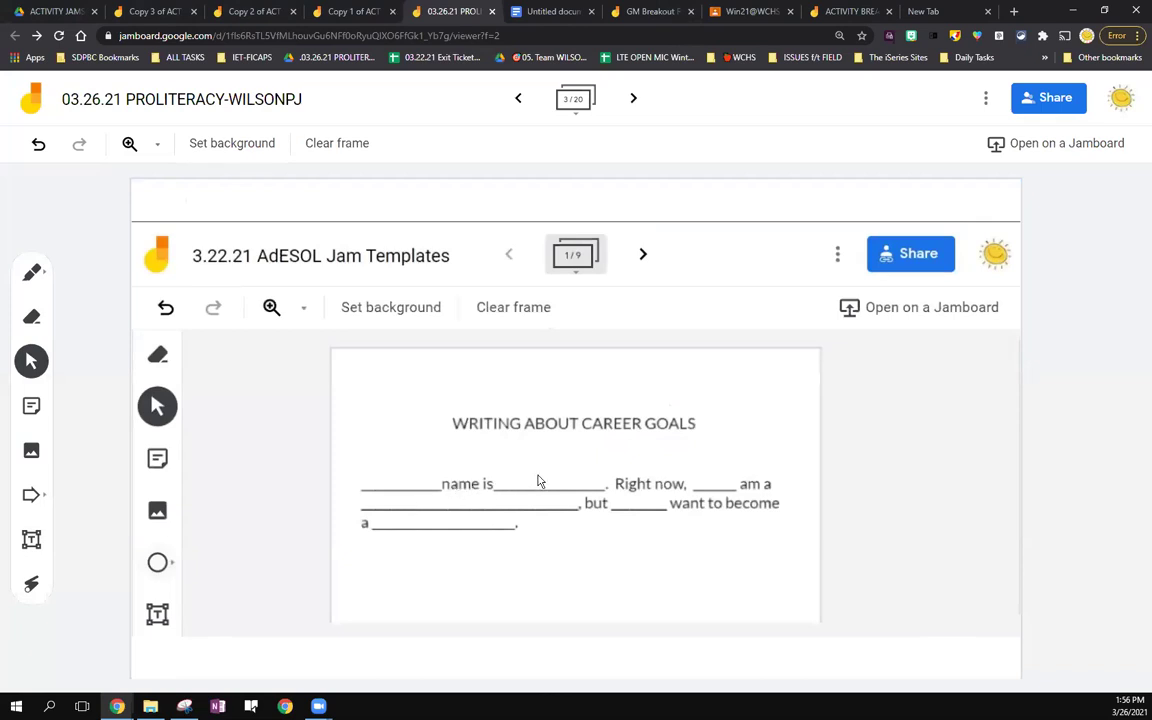
Step: Add a text box reading "My" and place it on the worksheet's first blank, before "name is"
{"action": "left_click", "coordinate": [31, 539]}
{"action": "left_click", "coordinate": [451, 445]}
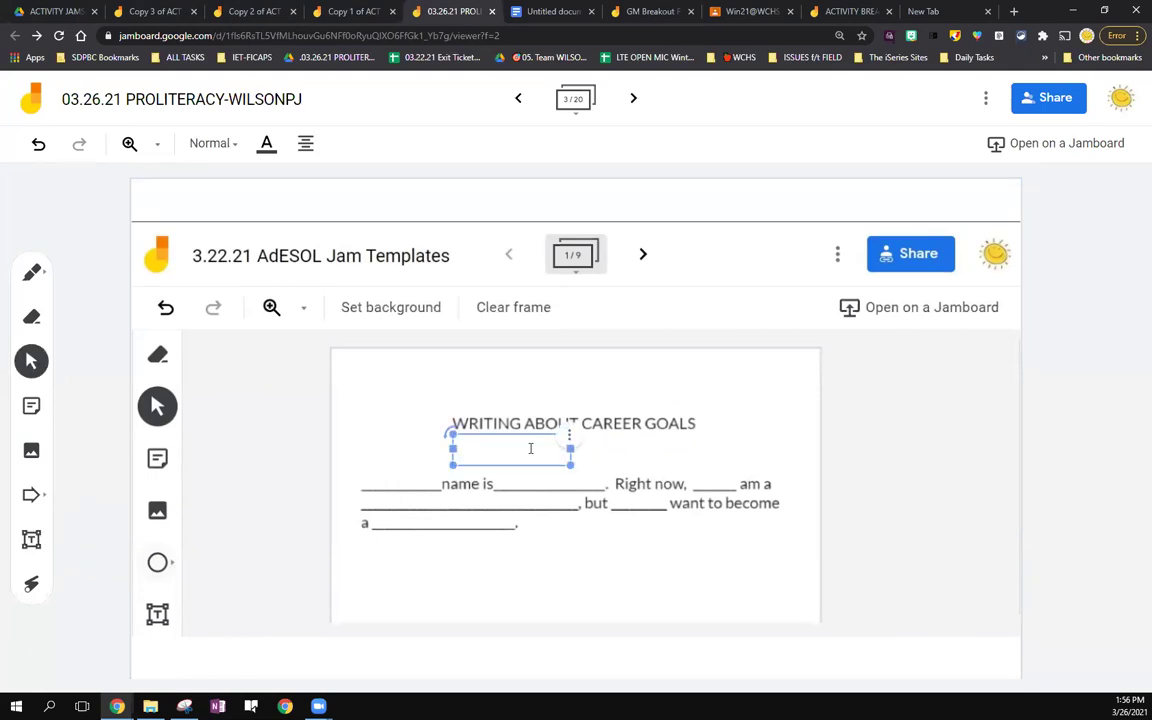
{"action": "type", "text": "My"}
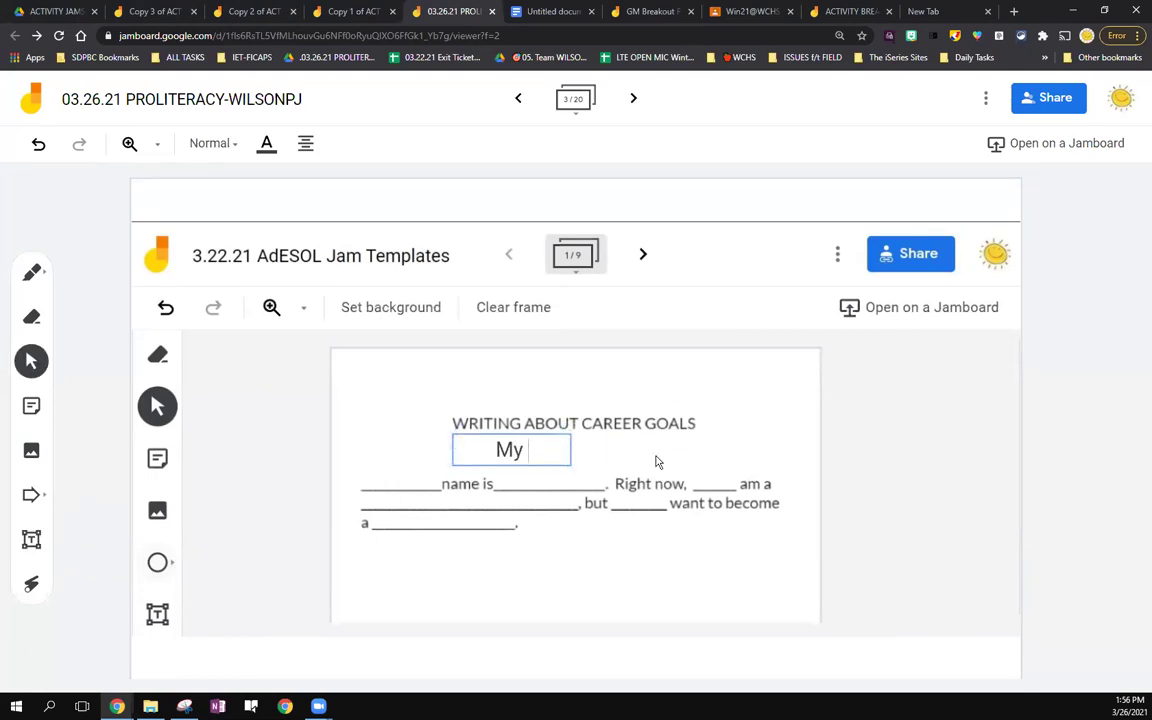
{"action": "left_click", "coordinate": [538, 445]}
{"action": "key", "text": "Escape"}
{"action": "left_click_drag", "start_coordinate": [530, 451], "coordinate": [412, 471]}
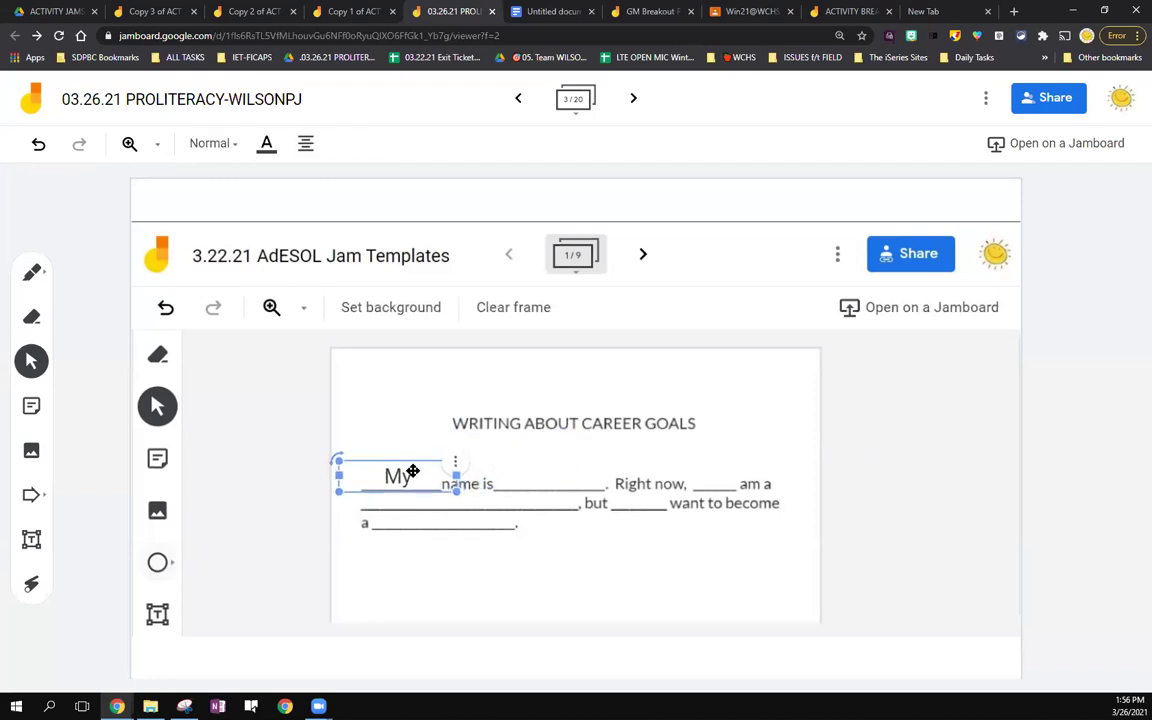
{"action": "left_click", "coordinate": [504, 460]}
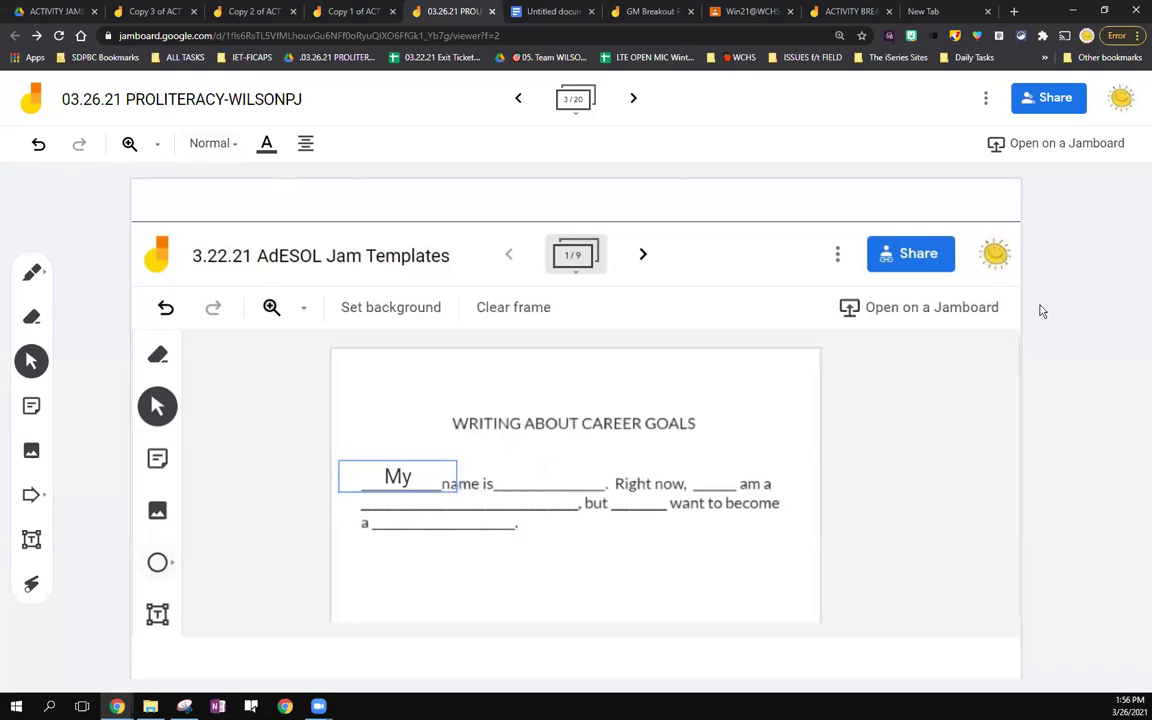
{"action": "left_click", "coordinate": [396, 587]}
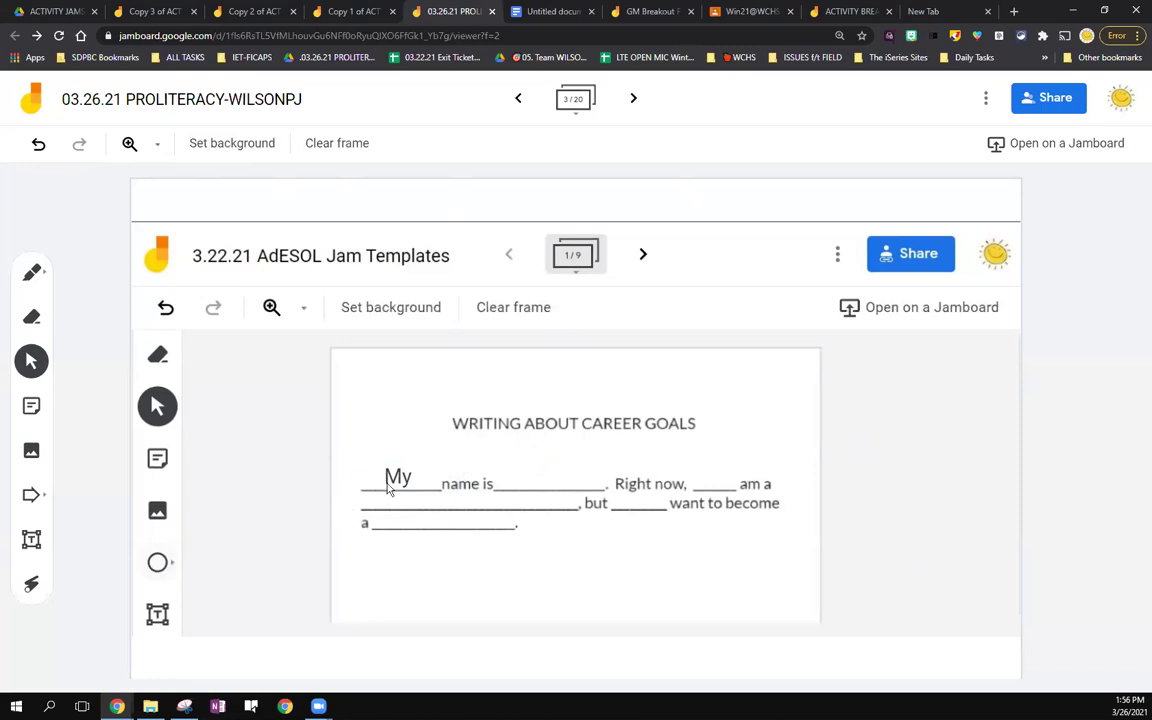
Step: Move the "My" text to the blank after "name is" and return it to the first blank
{"action": "left_click_drag", "start_coordinate": [454, 483], "coordinate": [596, 479]}
{"action": "left_click", "coordinate": [411, 288]}
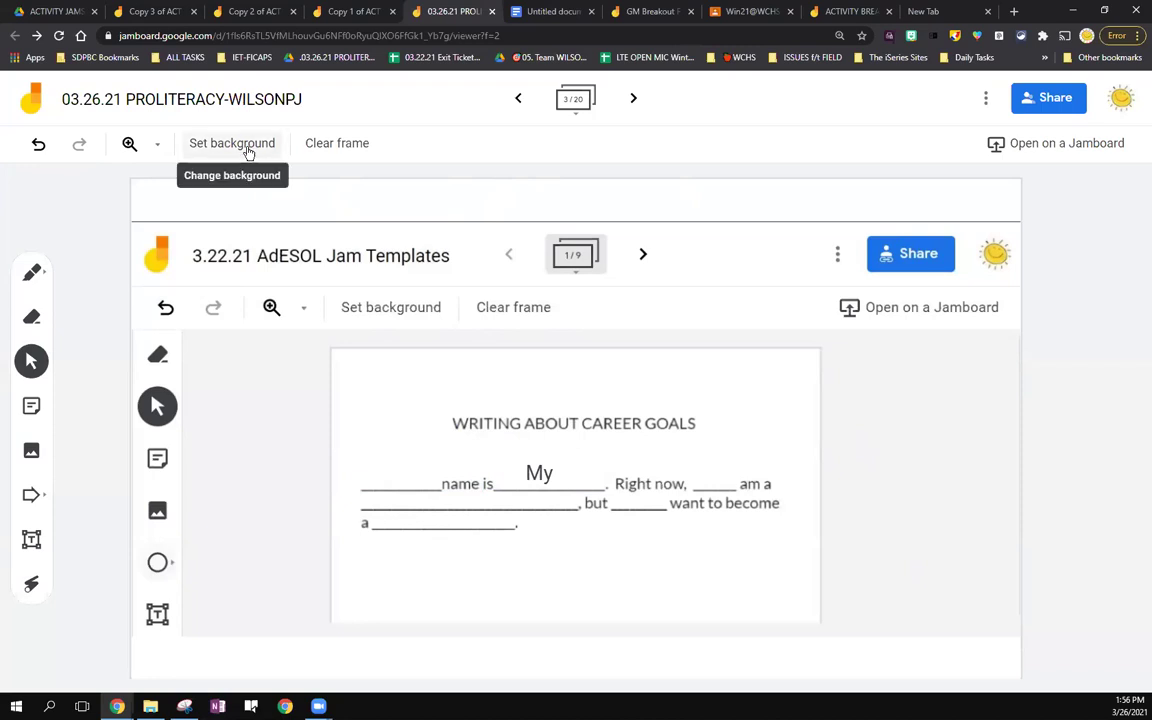
{"action": "left_click_drag", "start_coordinate": [540, 474], "coordinate": [352, 478]}
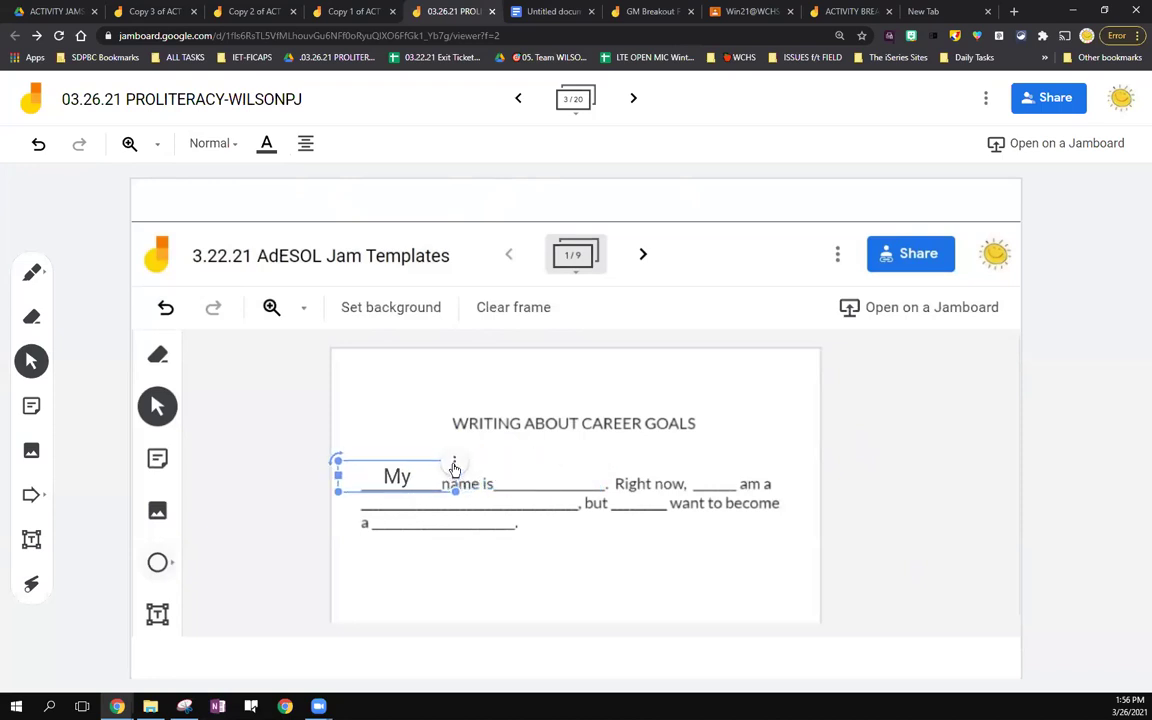
Step: Duplicate the "My" text box, place the copy on the blank after "name is", and replace its text with the person's first name
{"action": "left_click", "coordinate": [454, 465]}
{"action": "left_click", "coordinate": [506, 497]}
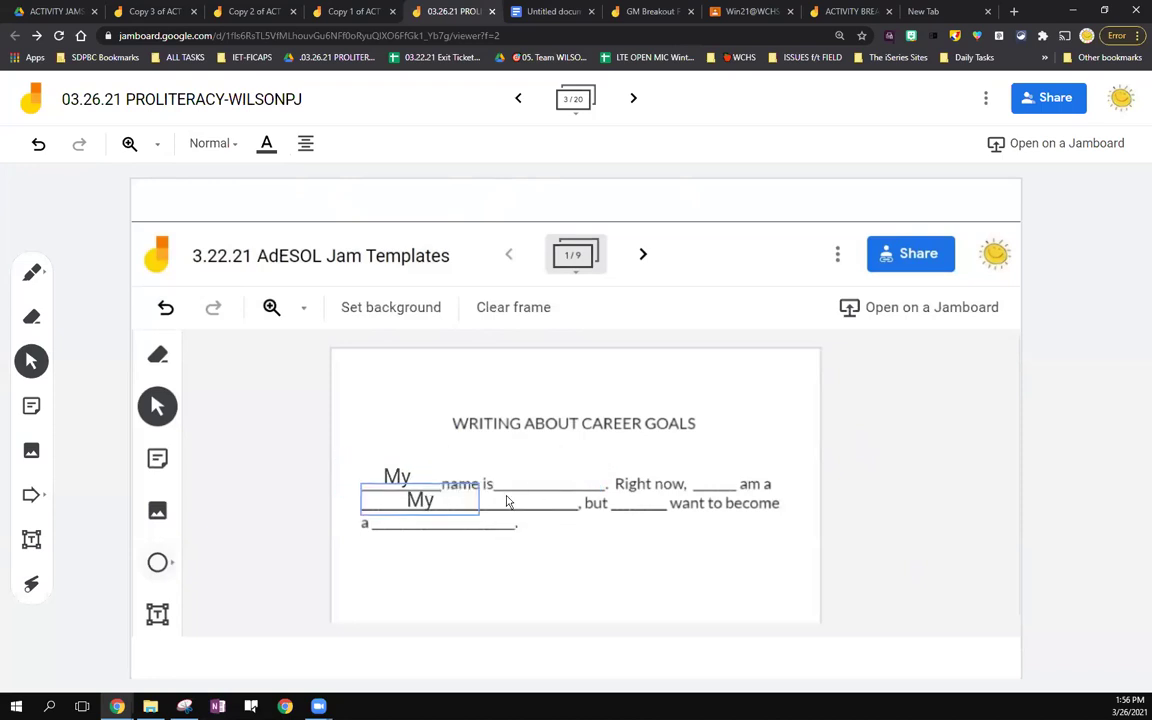
{"action": "left_click_drag", "start_coordinate": [455, 503], "coordinate": [570, 480]}
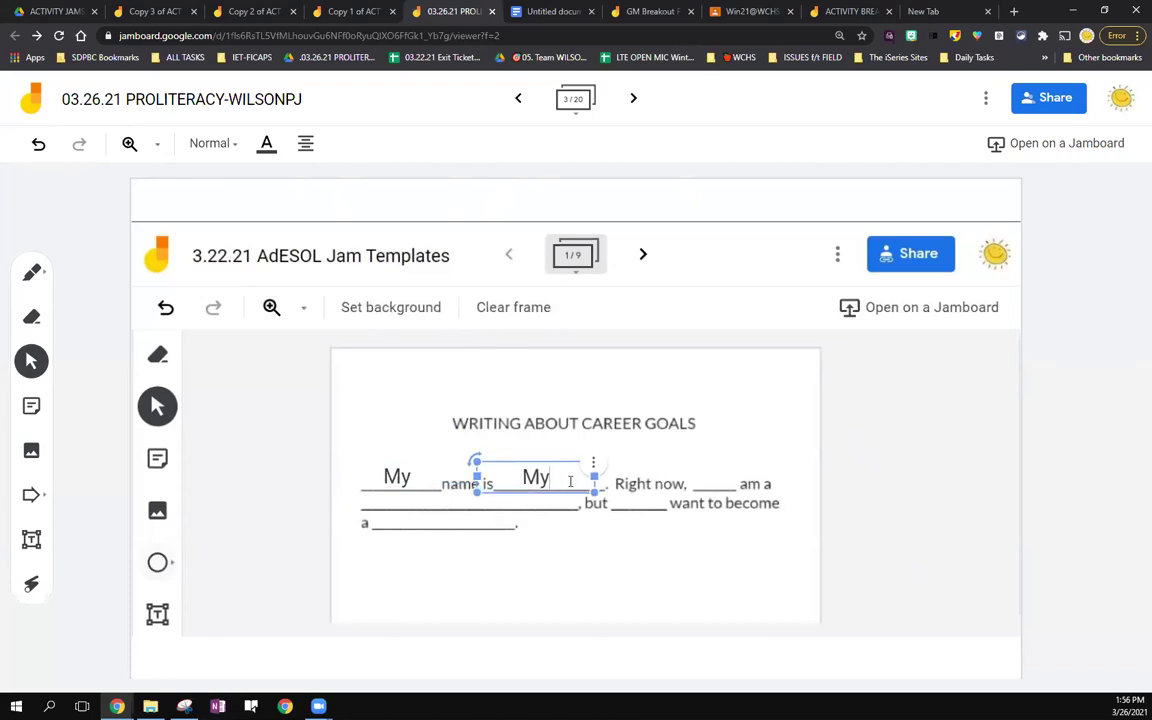
{"action": "double_click", "coordinate": [577, 477]}
{"action": "key", "text": "BackSpace"}
{"action": "type", "text": "Pam"}
{"action": "left_click", "coordinate": [558, 558]}
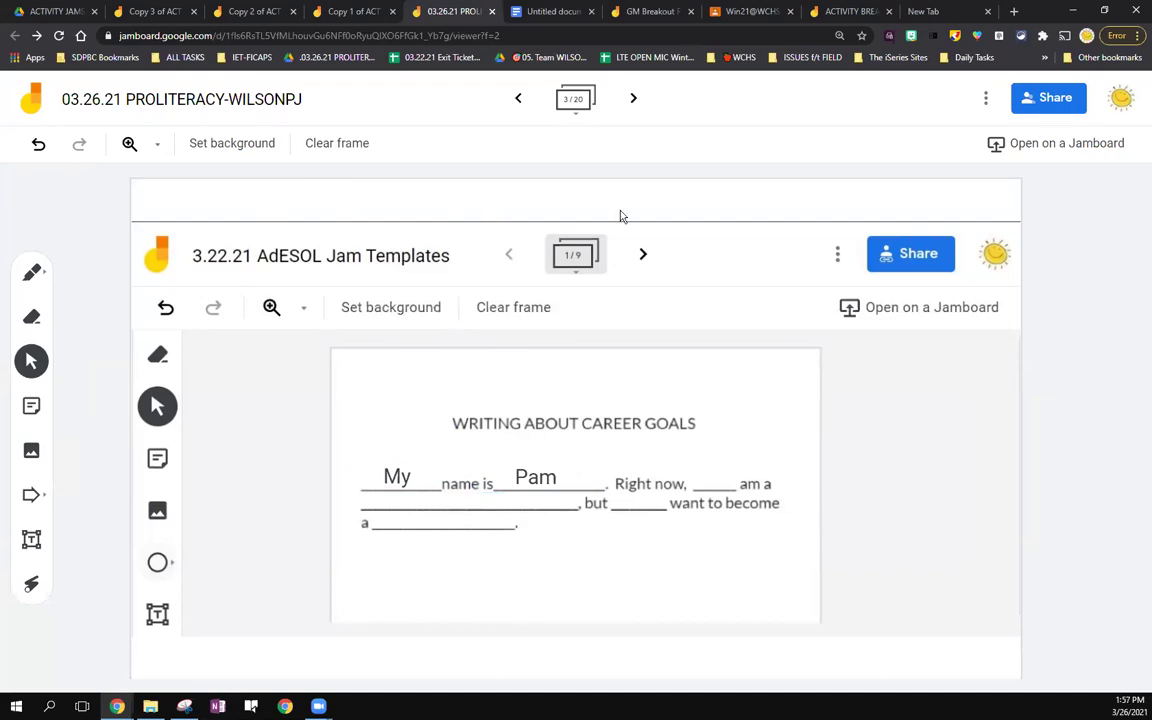
Step: Search Google Images for "colombian flag gif" as a new frame background and browse the results
{"action": "left_click", "coordinate": [231, 147]}
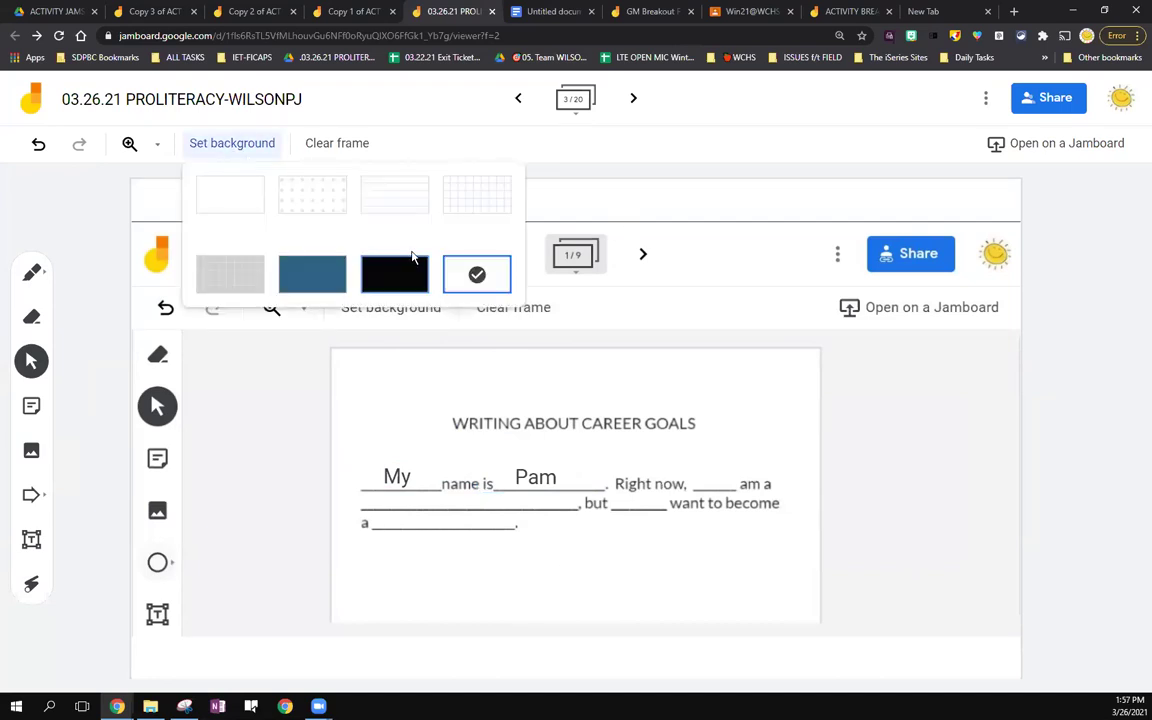
{"action": "left_click", "coordinate": [460, 273]}
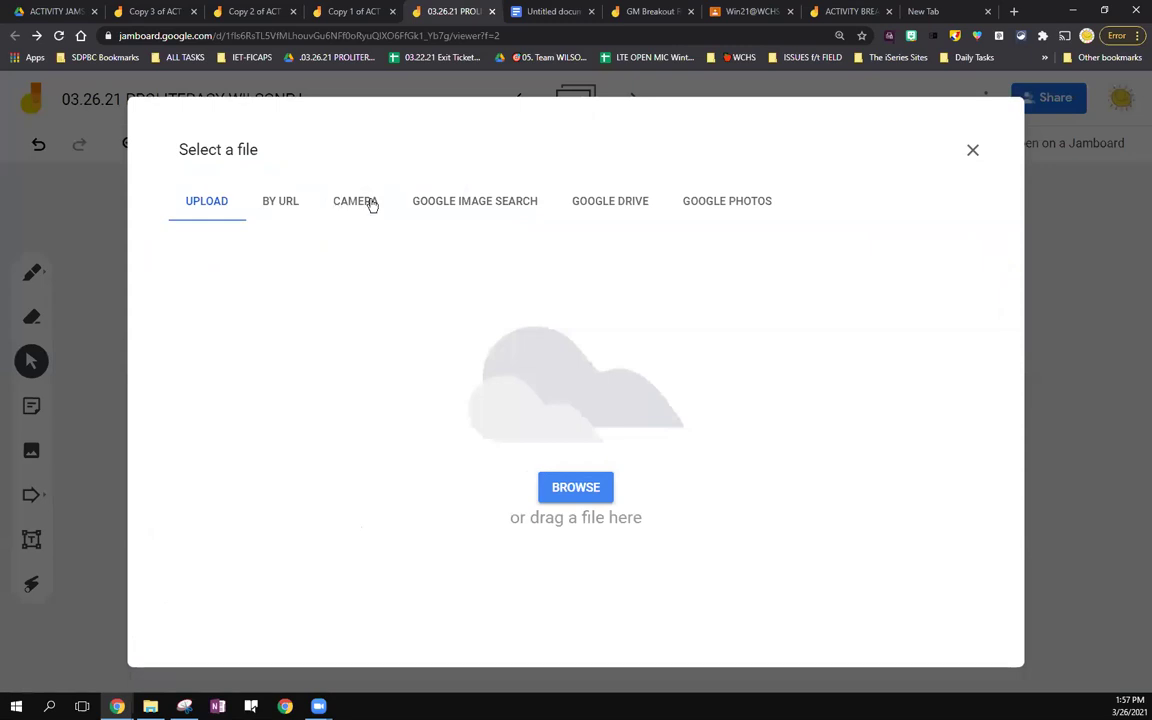
{"action": "left_click", "coordinate": [496, 212]}
{"action": "left_click", "coordinate": [534, 147]}
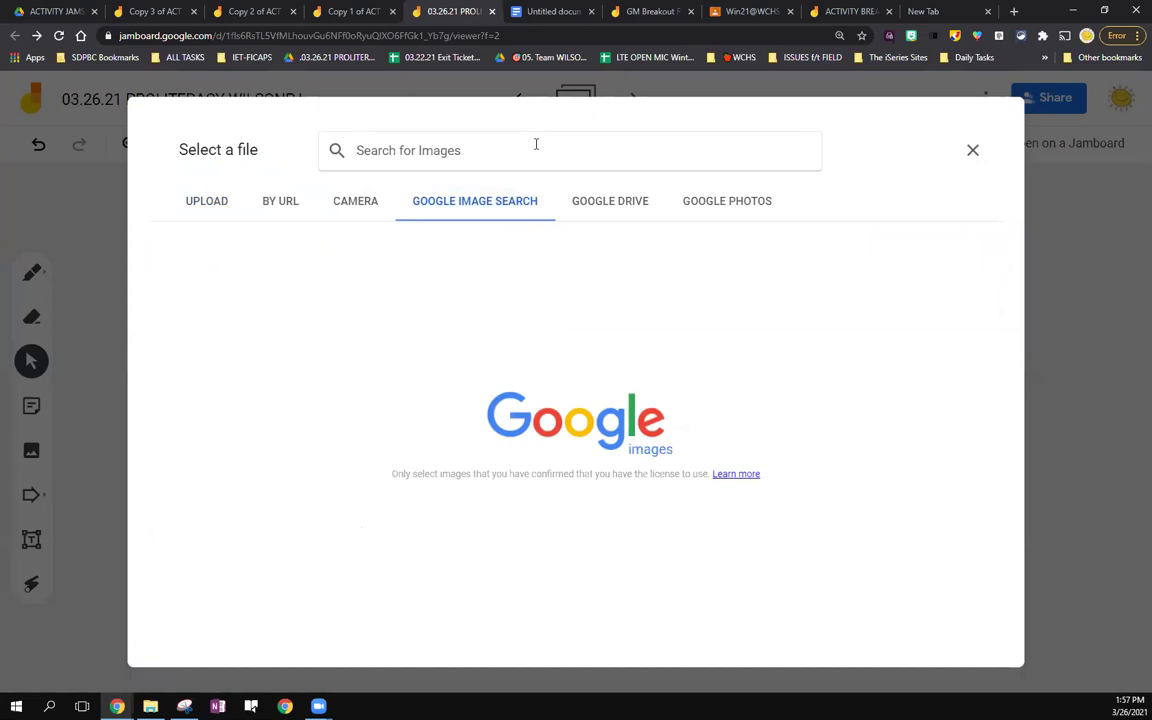
{"action": "type", "text": "colombi"}
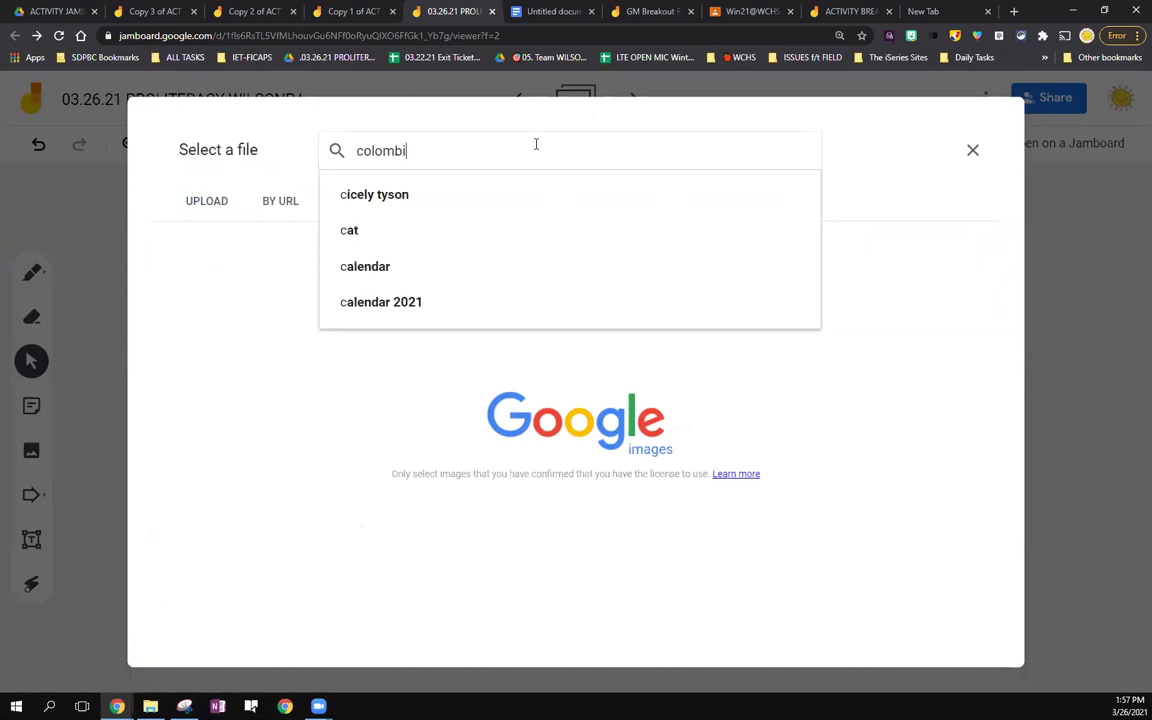
{"action": "type", "text": "na"}
{"action": "type", "text": "n flag gif"}
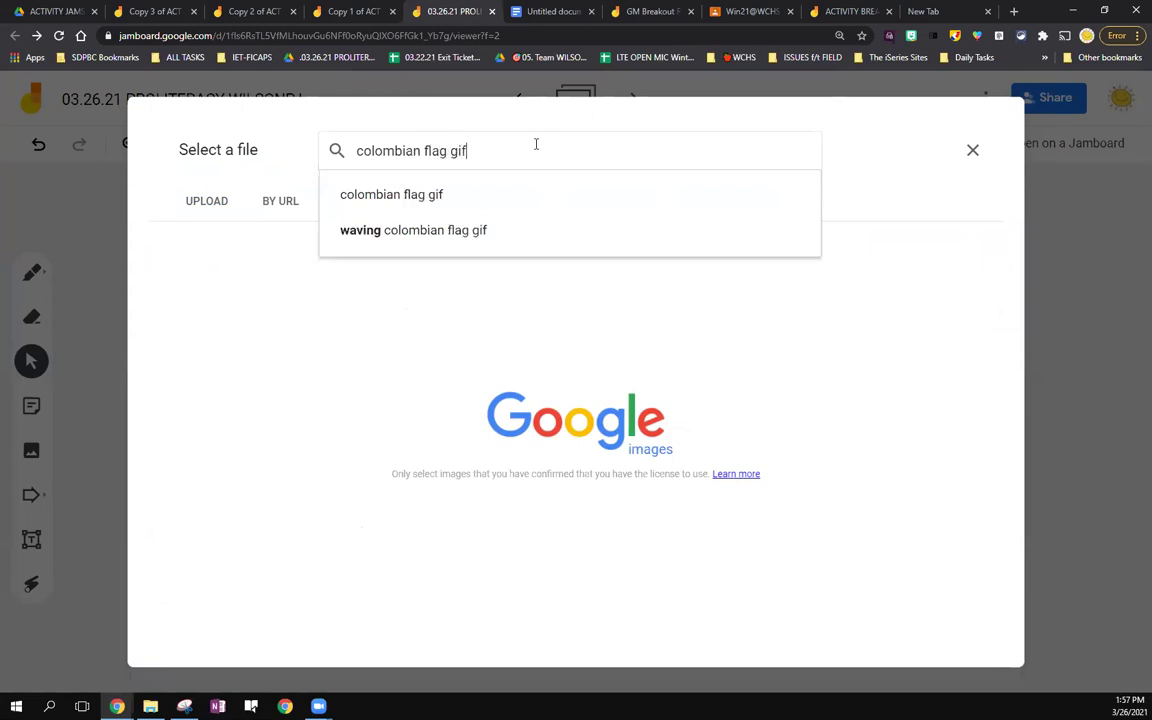
{"action": "key", "text": "Return"}
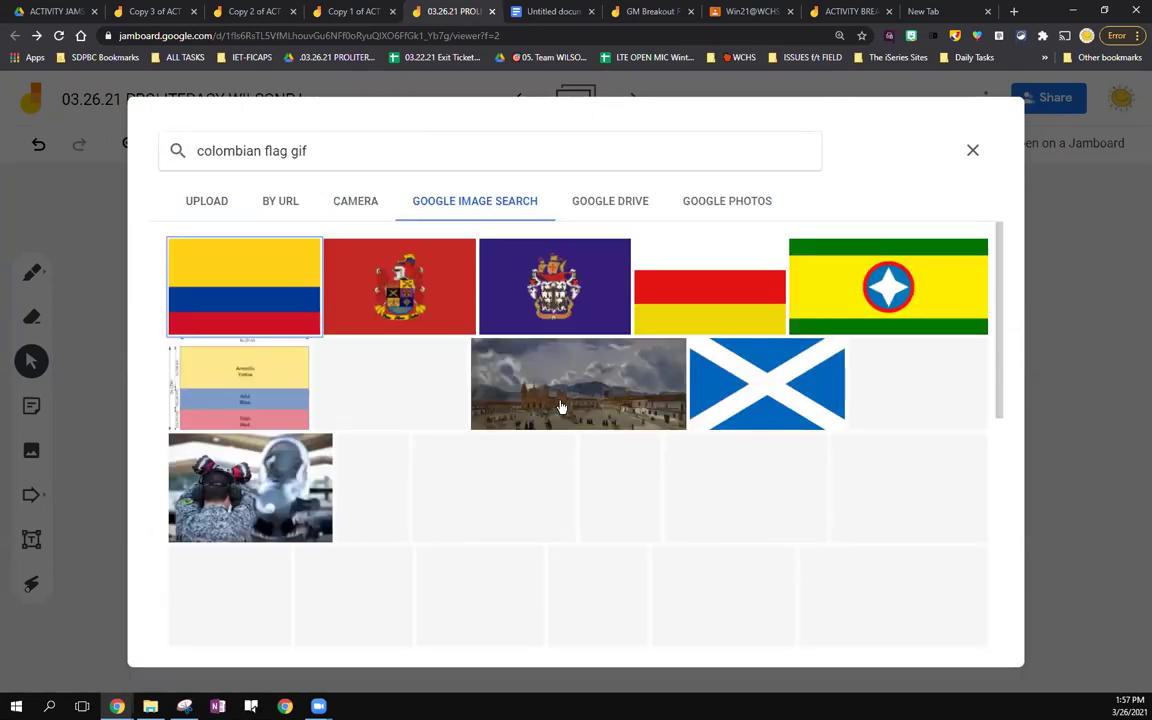
{"action": "scroll", "coordinate": [444, 402], "scroll_direction": "down", "scroll_amount": 5}
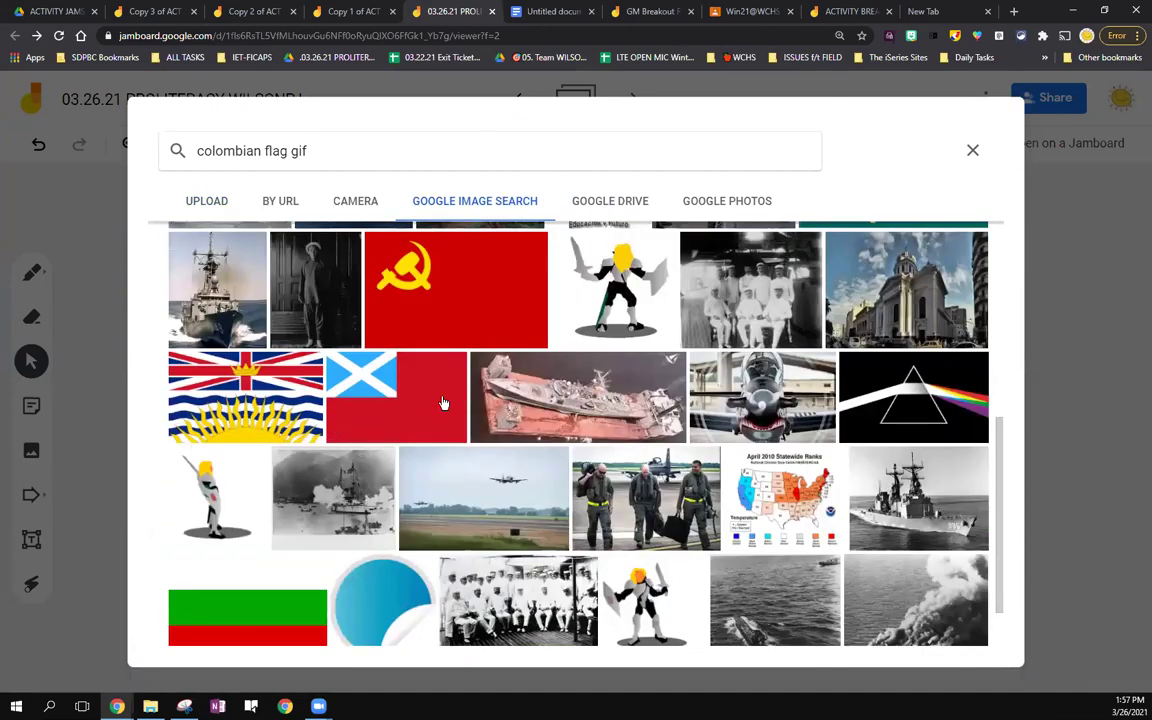
{"action": "scroll", "coordinate": [444, 402], "scroll_direction": "up", "scroll_amount": 5}
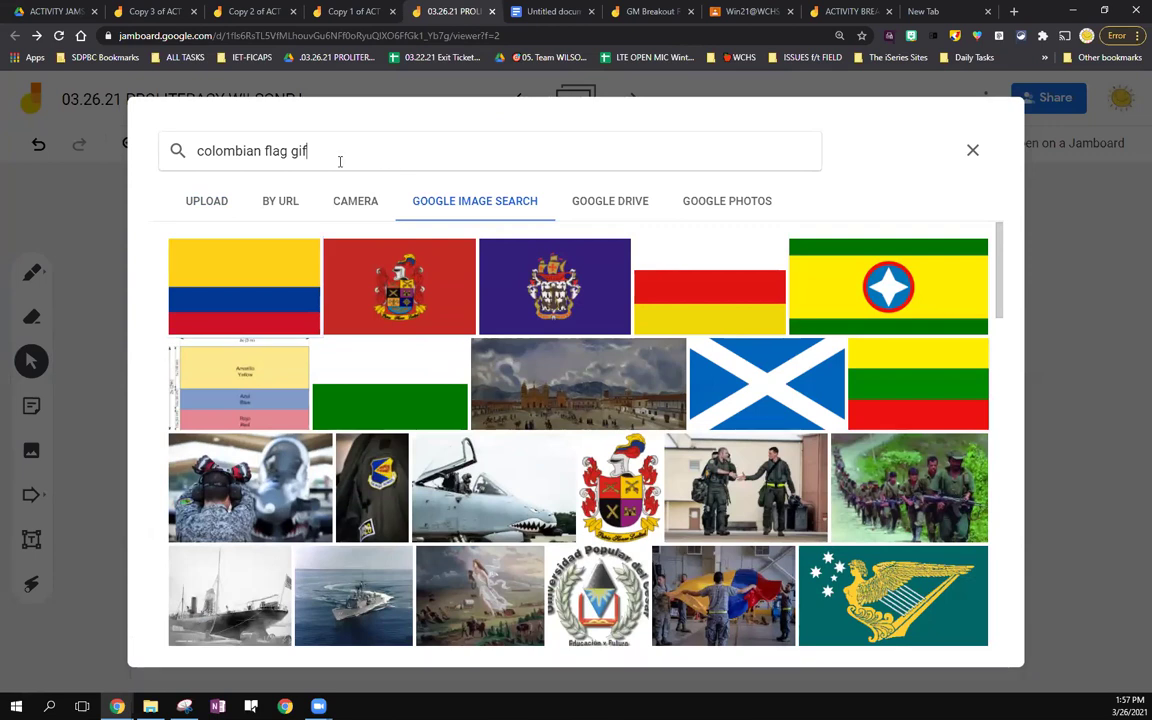
Step: Search for "waving colombian flag gif" instead and set the waving Indian flag picture as the frame background
{"action": "left_click", "coordinate": [338, 156]}
{"action": "left_click", "coordinate": [236, 231]}
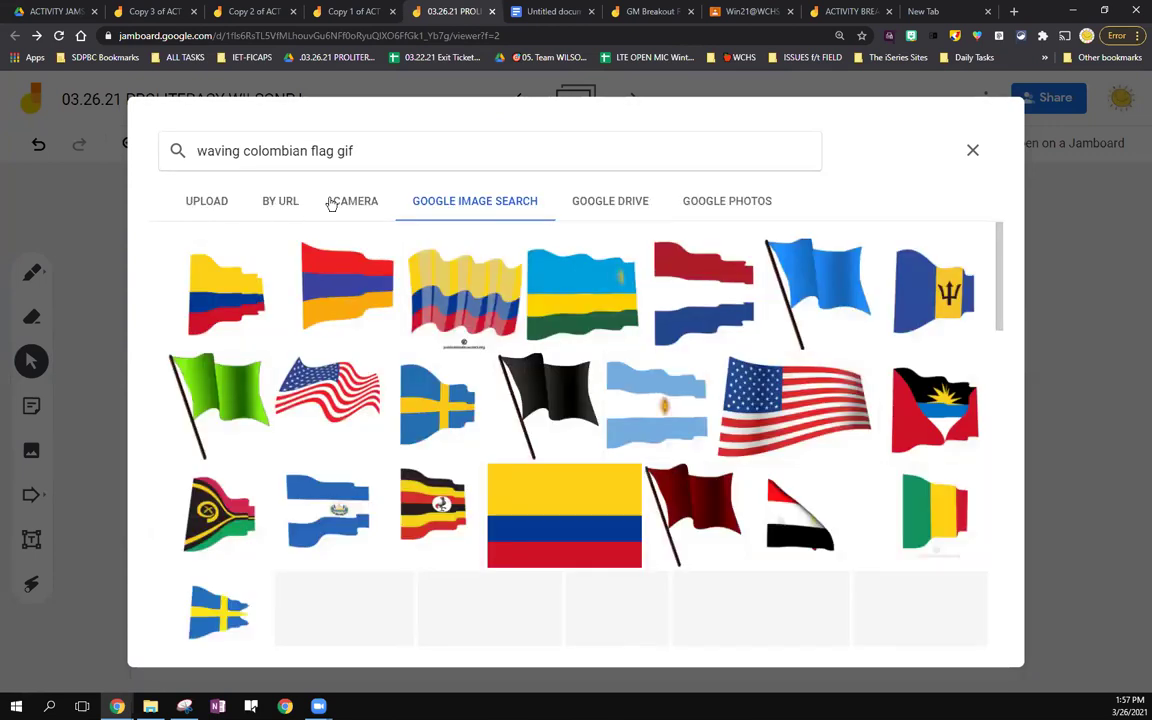
{"action": "scroll", "coordinate": [470, 362], "scroll_direction": "down", "scroll_amount": 5}
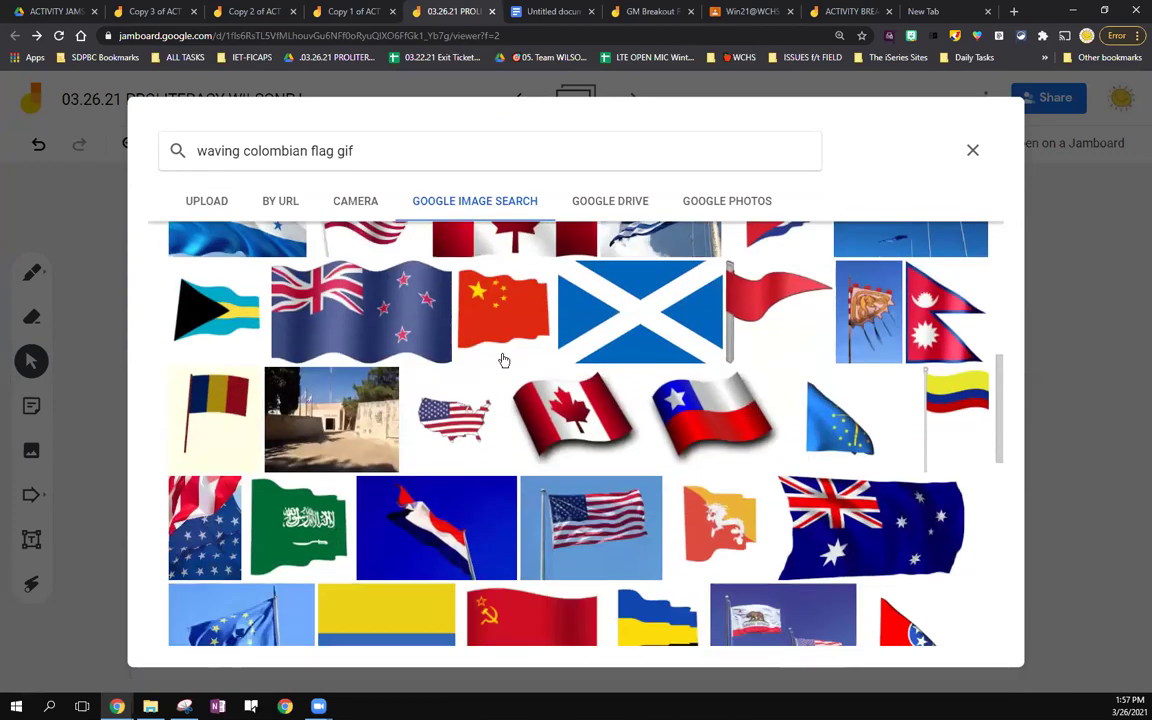
{"action": "scroll", "coordinate": [504, 360], "scroll_direction": "down", "scroll_amount": 2}
{"action": "scroll", "coordinate": [504, 360], "scroll_direction": "up", "scroll_amount": 4}
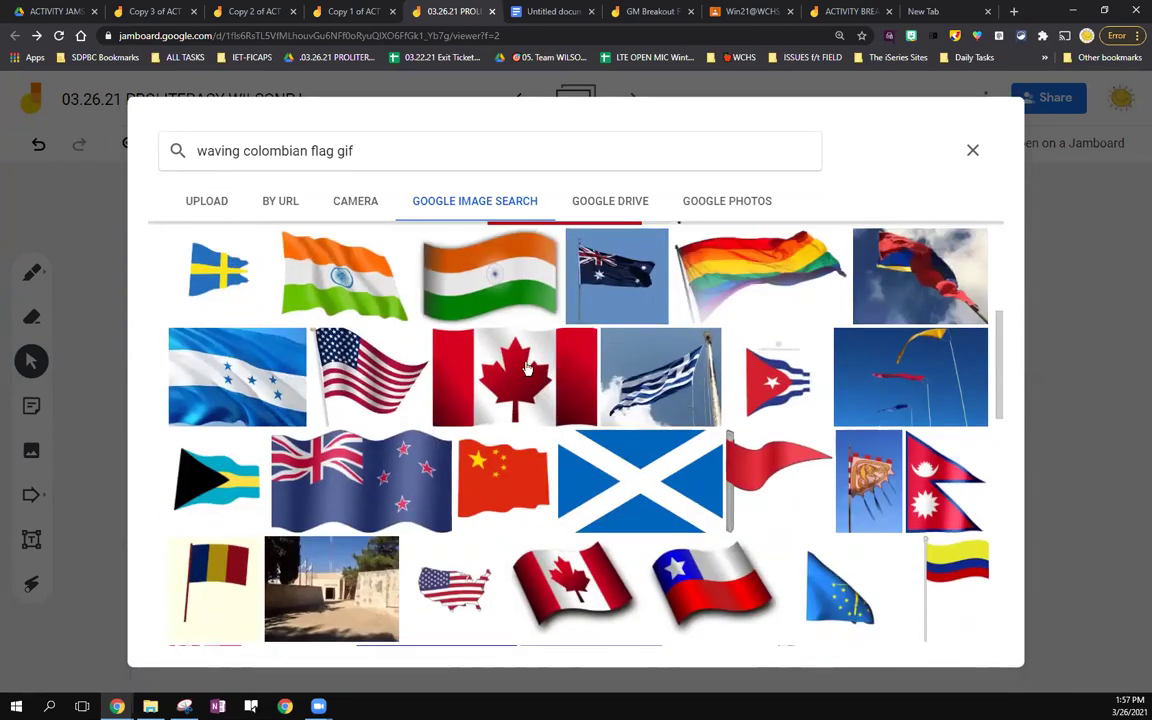
{"action": "left_click", "coordinate": [361, 295]}
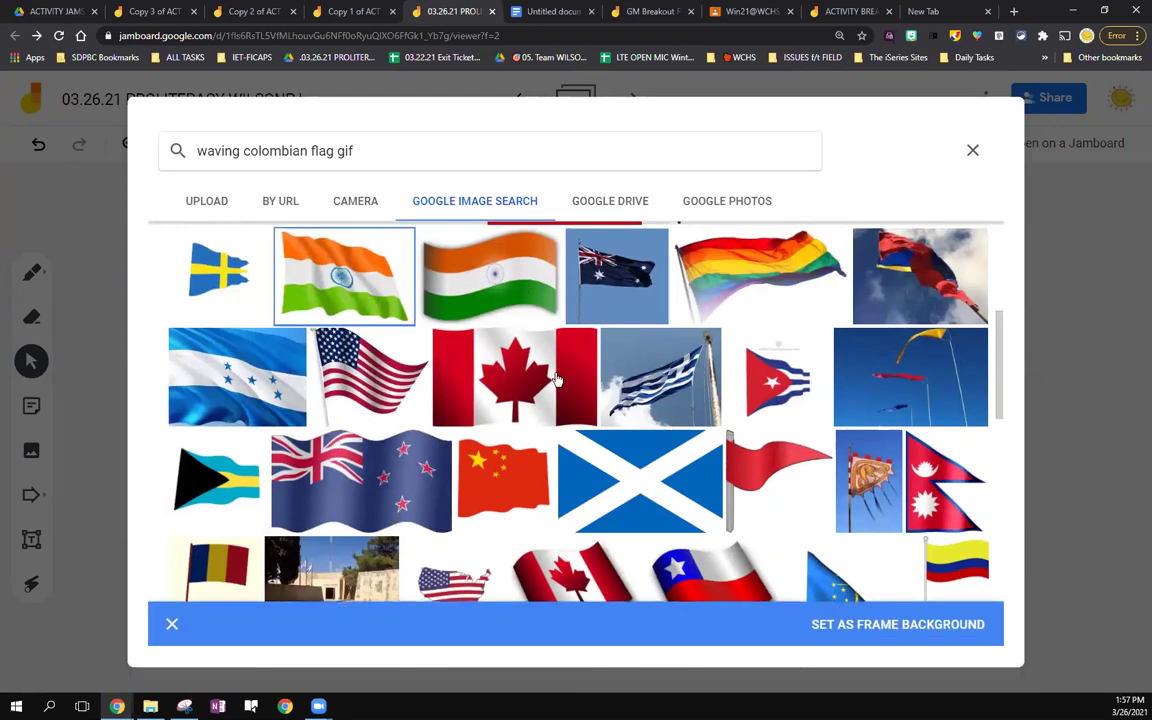
{"action": "scroll", "coordinate": [802, 488], "scroll_direction": "down", "scroll_amount": 3}
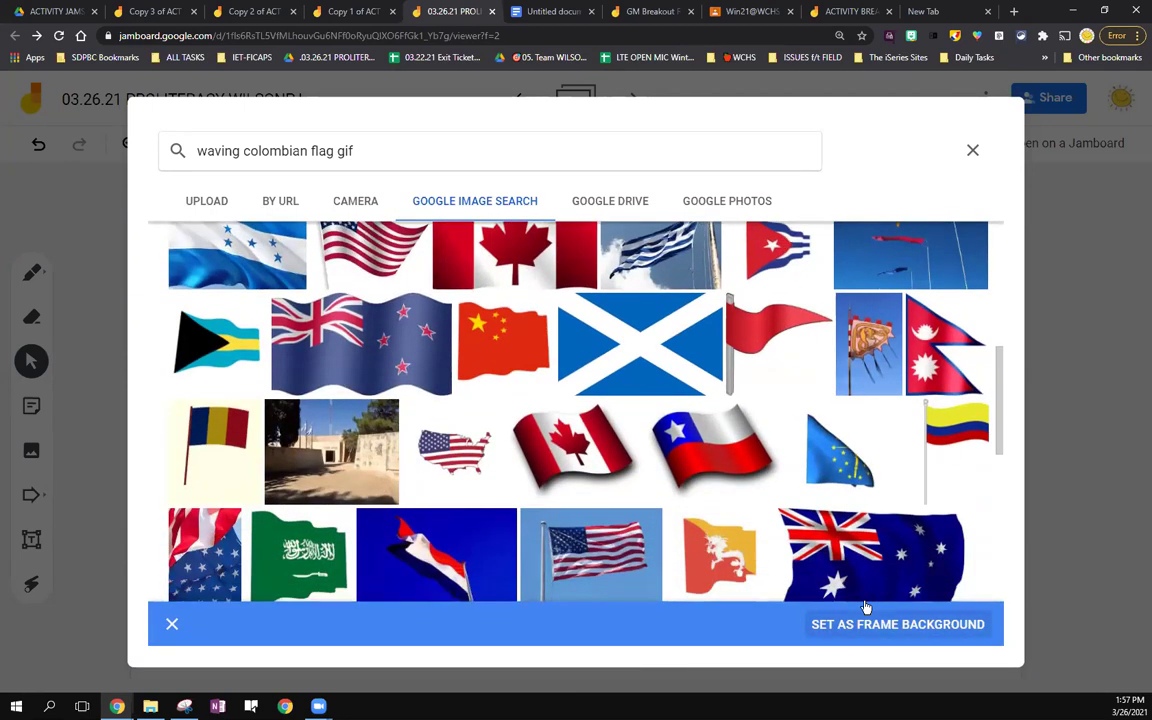
{"action": "left_click", "coordinate": [866, 607]}
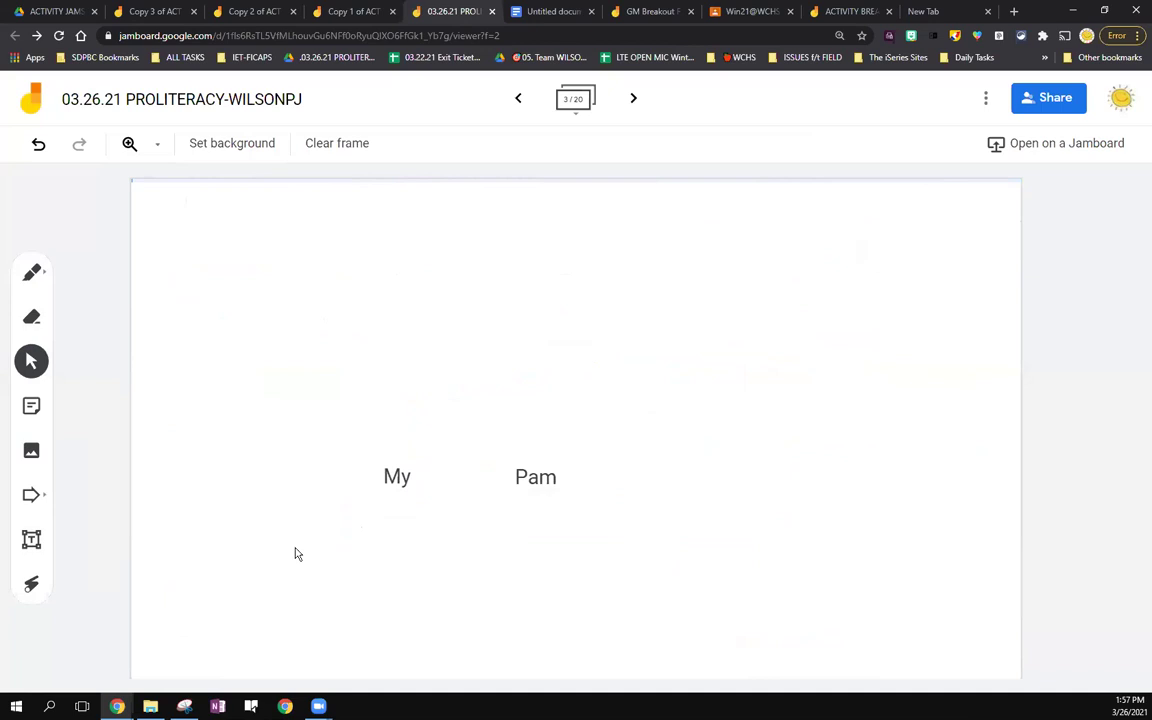
Step: Delete the two text boxes left over the flag background
{"action": "left_click", "coordinate": [419, 474]}
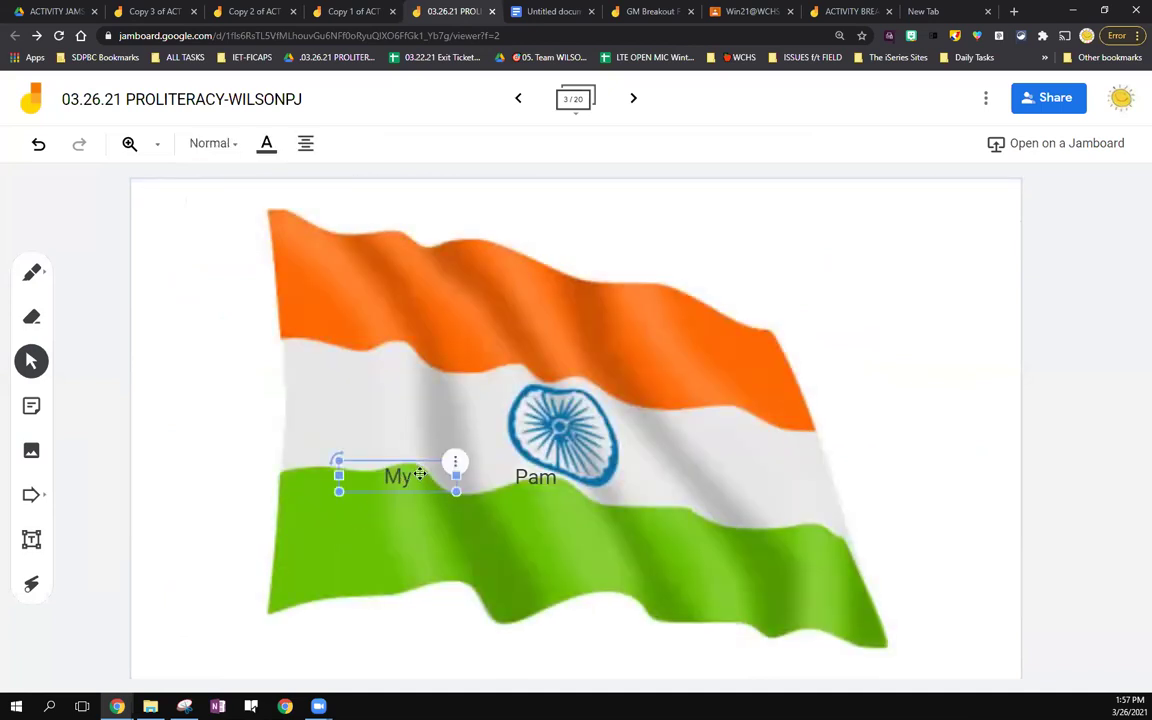
{"action": "key", "text": "Delete"}
{"action": "left_click", "coordinate": [533, 477]}
{"action": "key", "text": "Delete"}
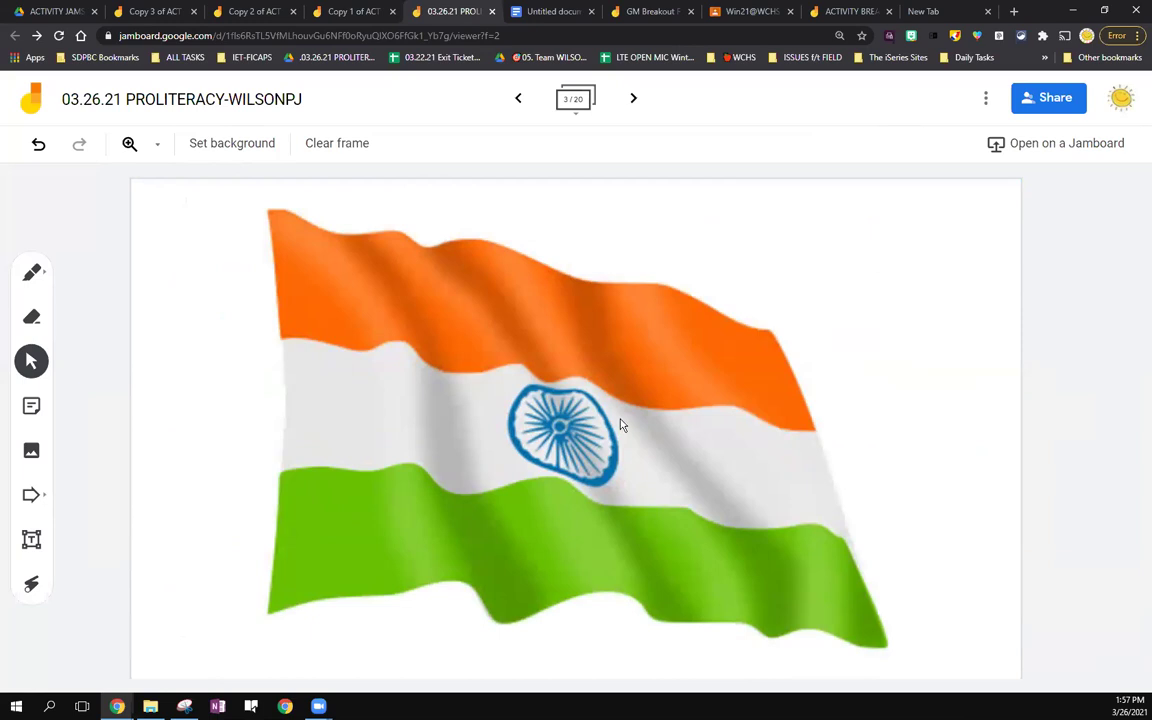
{"action": "left_click", "coordinate": [232, 146]}
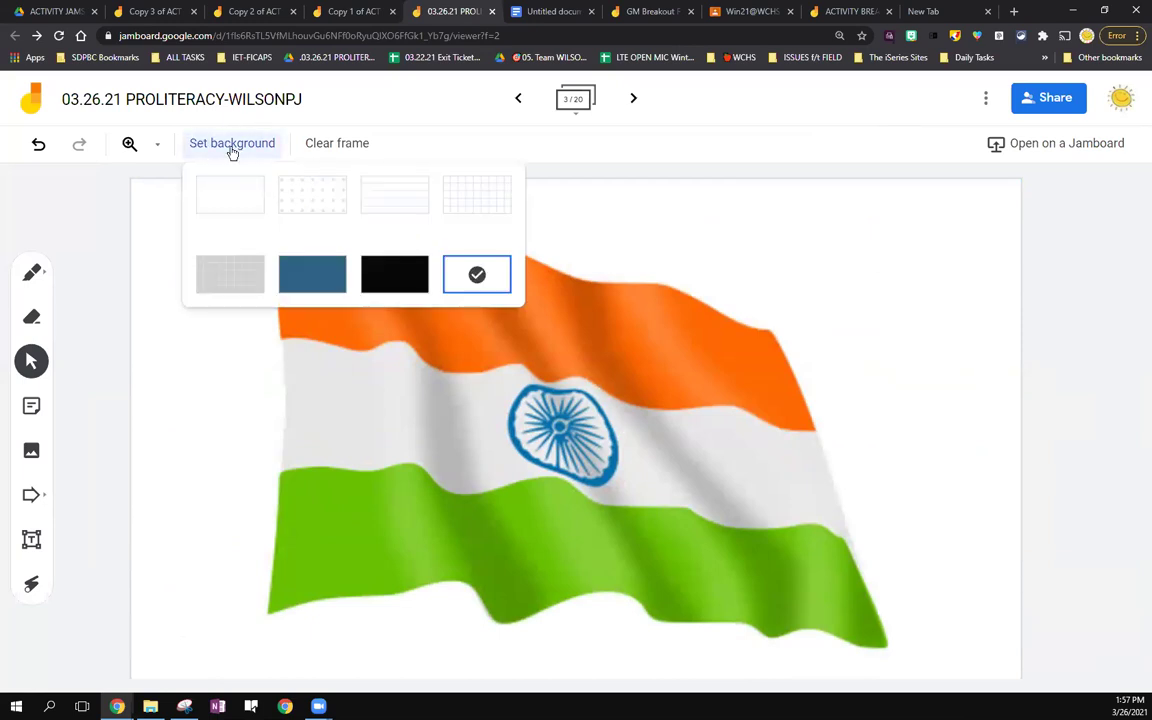
{"action": "left_click", "coordinate": [612, 419]}
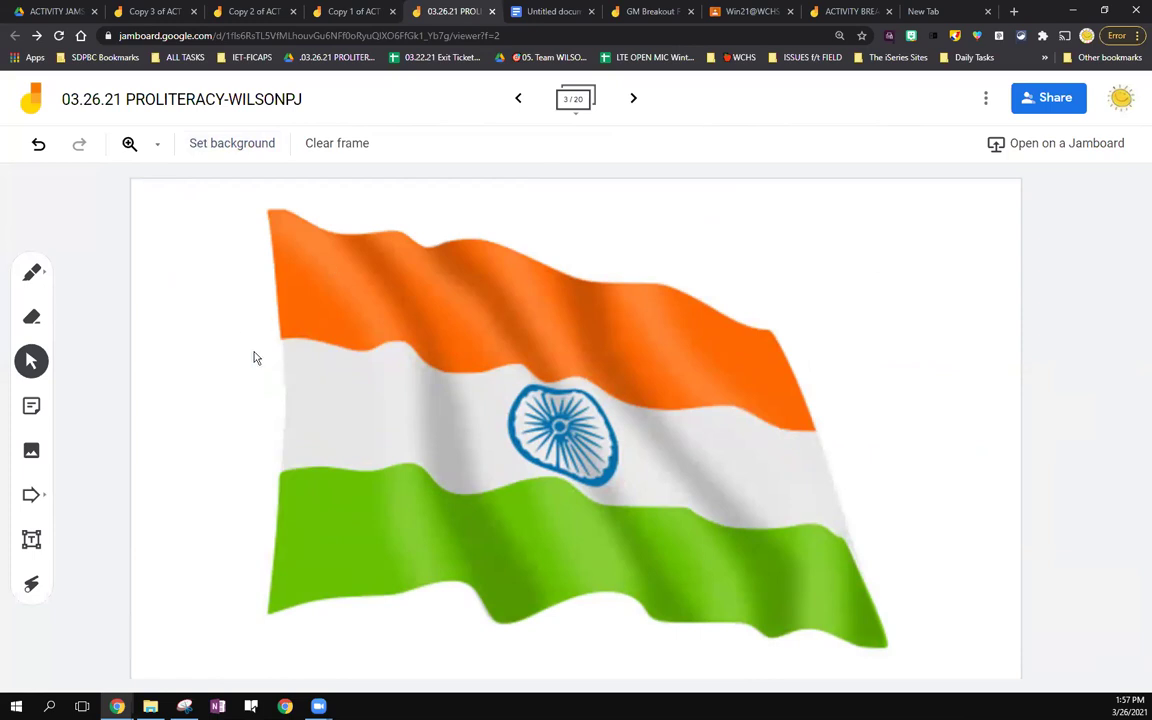
Step: Search Google Images for "chair" and insert the wide wooden chair picture from the first row of results into the frame
{"action": "left_click", "coordinate": [33, 453]}
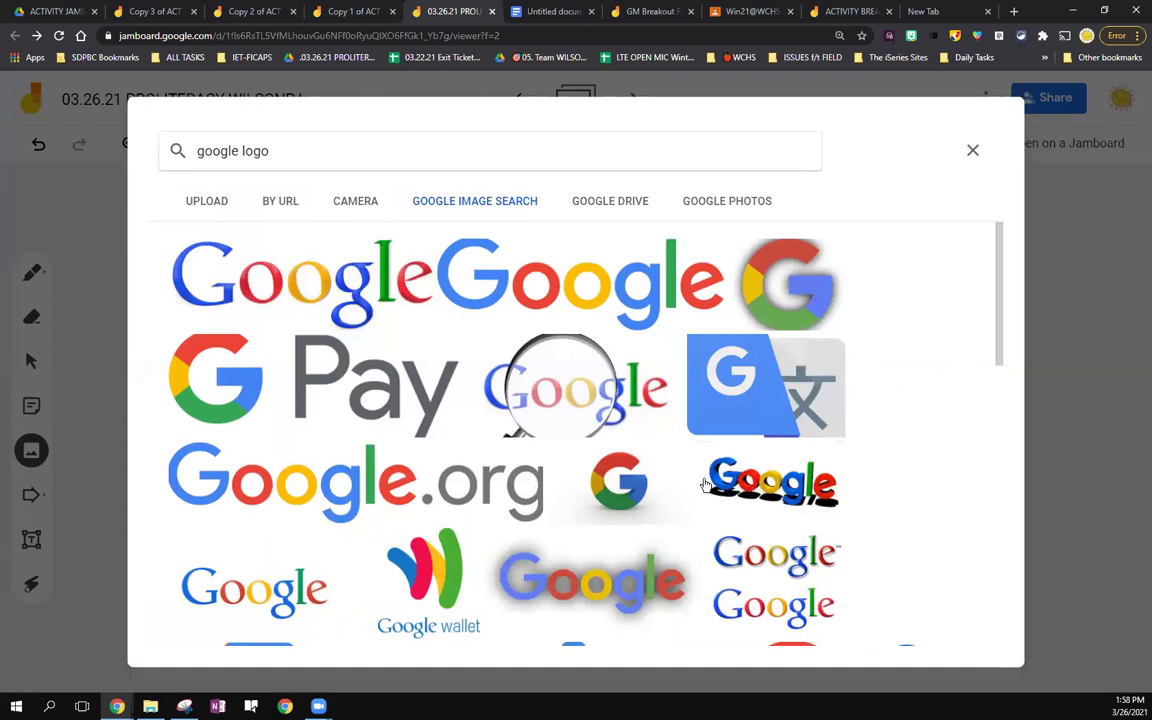
{"action": "left_click_drag", "start_coordinate": [259, 167], "coordinate": [124, 180]}
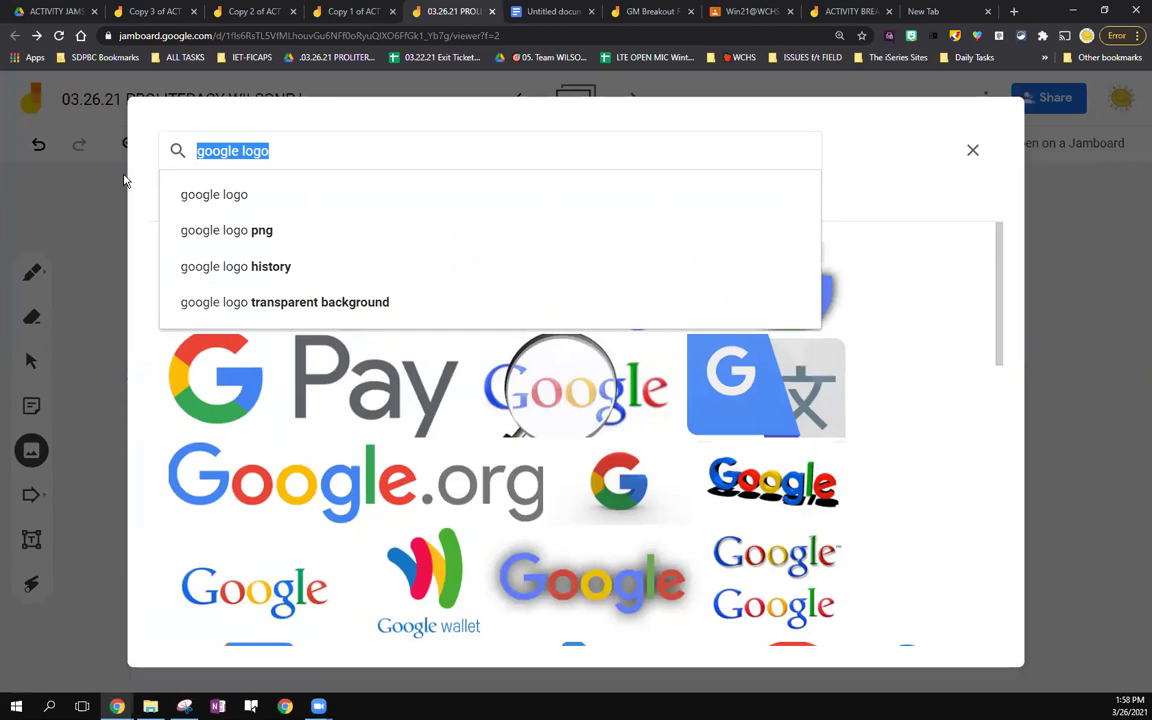
{"action": "type", "text": "chair"}
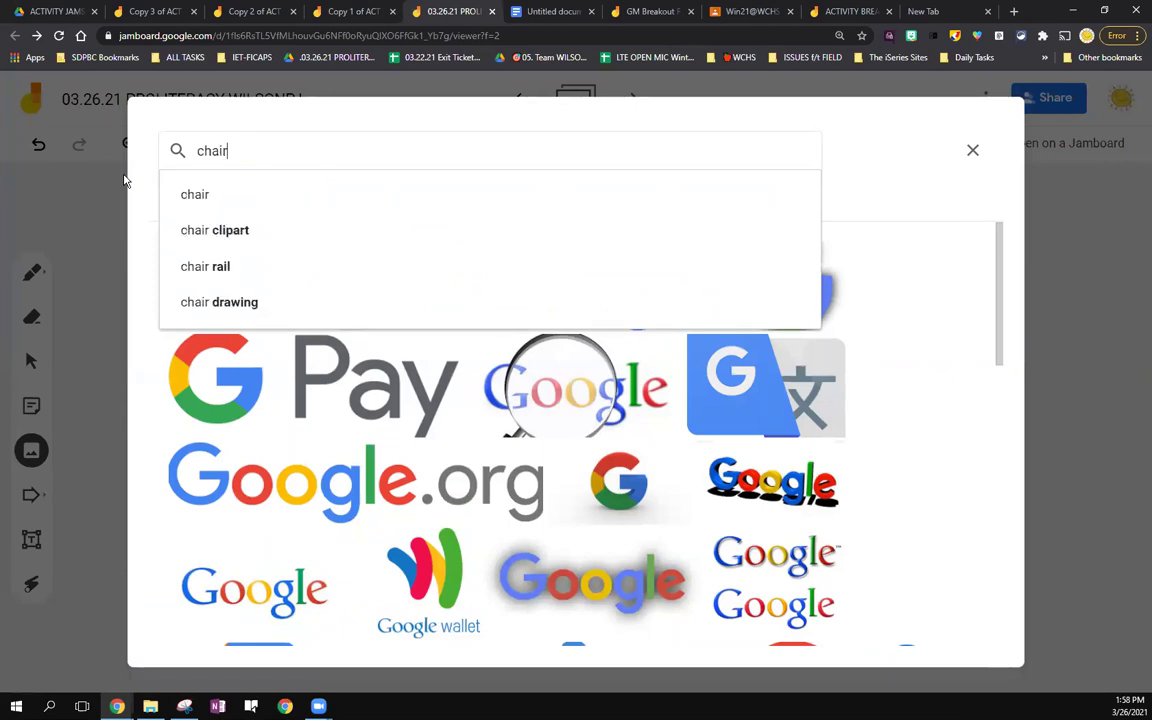
{"action": "left_click", "coordinate": [221, 192]}
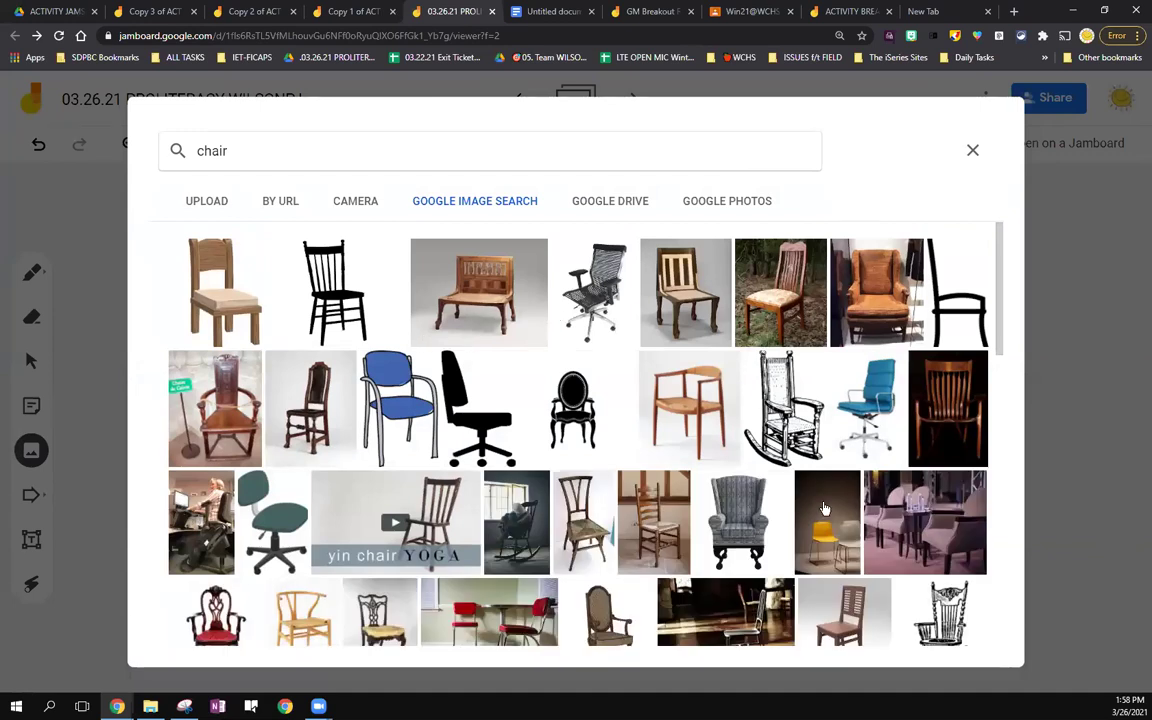
{"action": "left_click", "coordinate": [476, 304]}
{"action": "left_click", "coordinate": [958, 624]}
Step: Move the inserted chair image to the frame's upper-left area, over the flag's corner, and shrink it
{"action": "left_click_drag", "start_coordinate": [530, 450], "coordinate": [300, 299]}
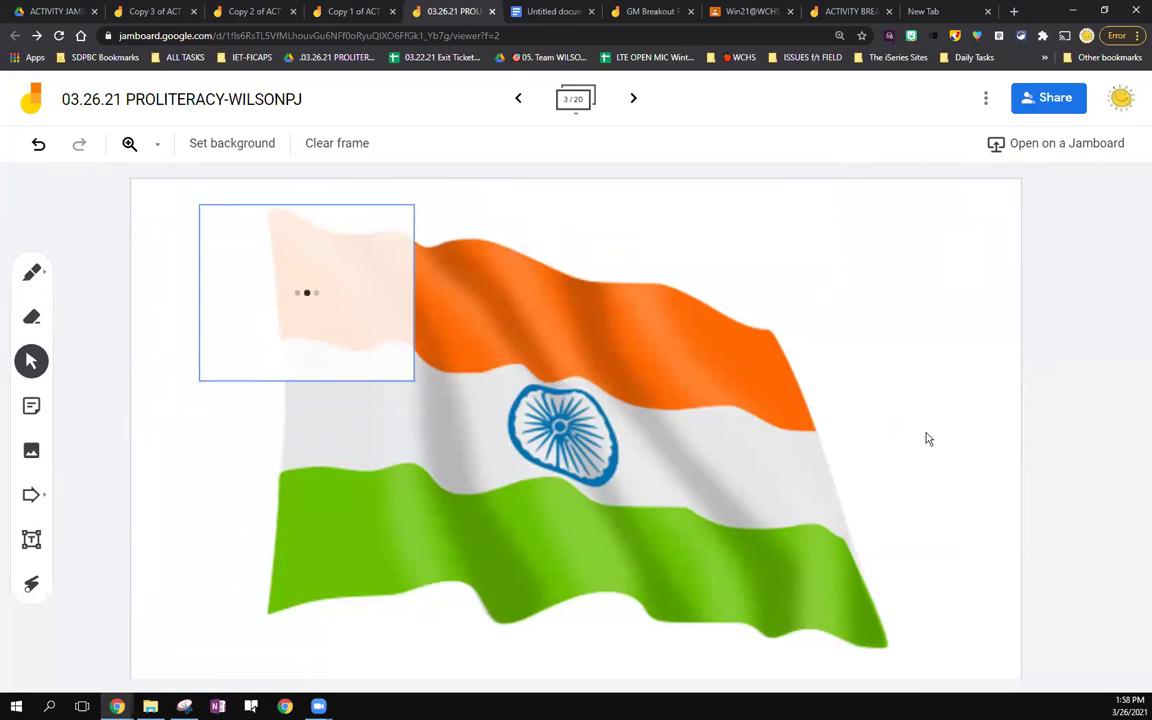
{"action": "left_click", "coordinate": [381, 359]}
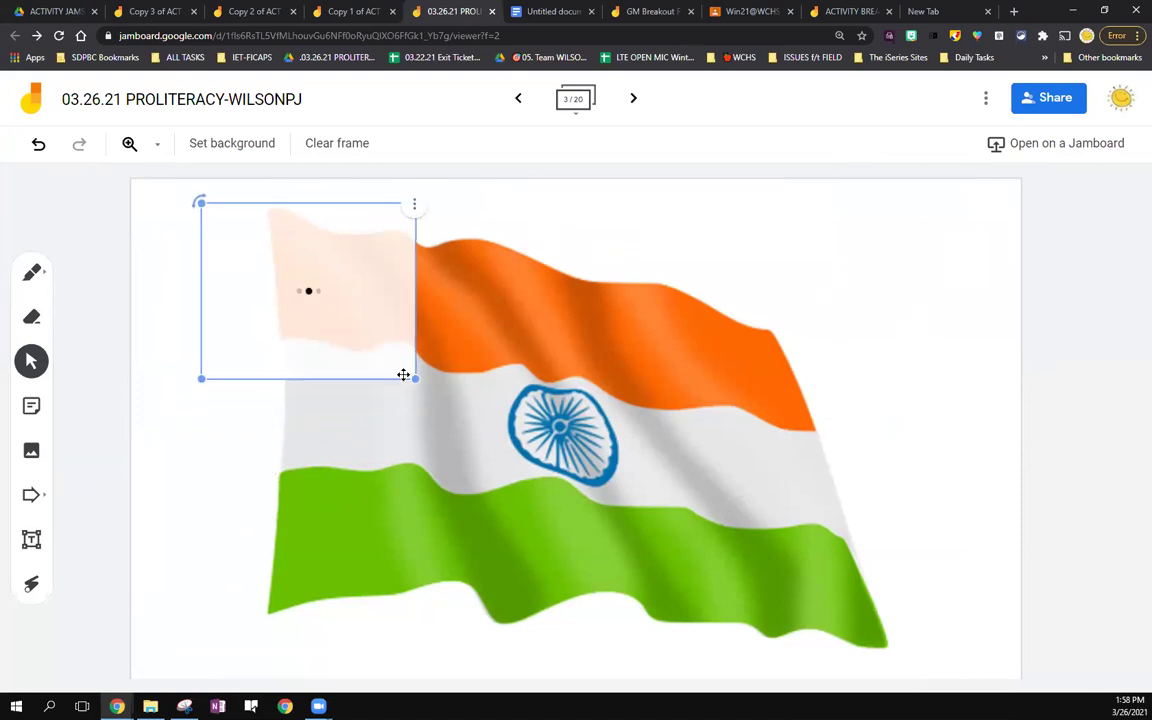
{"action": "left_click_drag", "start_coordinate": [403, 376], "coordinate": [365, 337]}
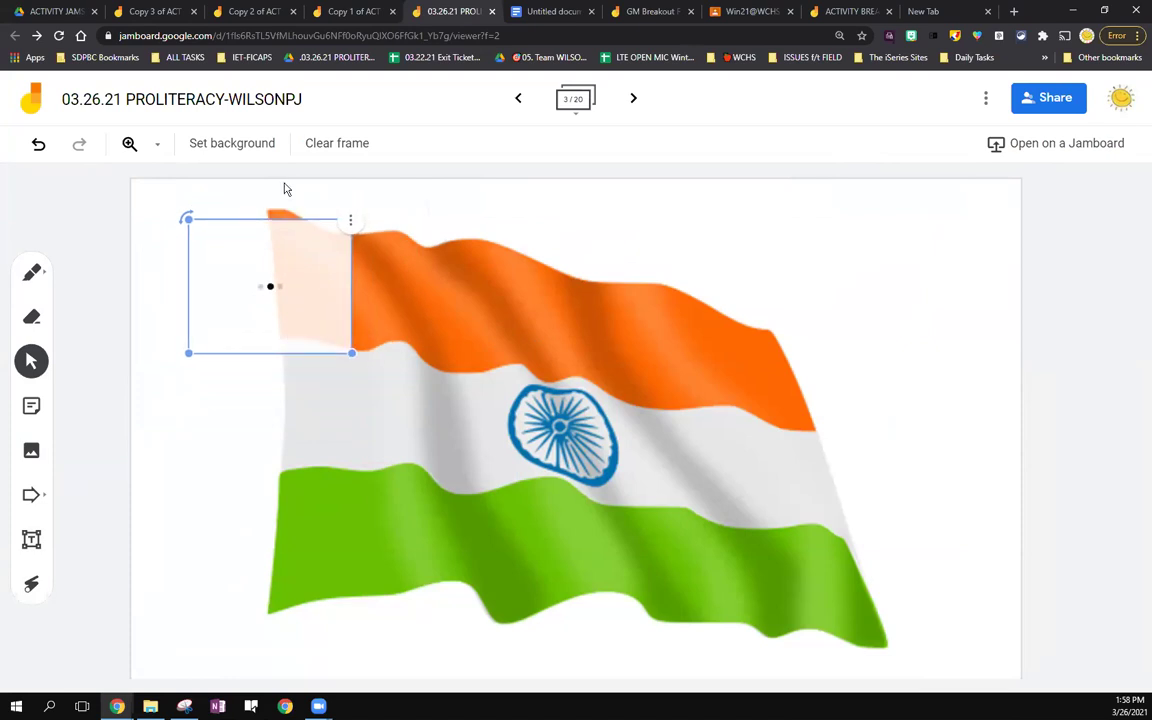
Step: Replace the flag background with the plain white one and move the chair image slightly down and to the right
{"action": "left_click", "coordinate": [263, 143]}
{"action": "left_click", "coordinate": [241, 208]}
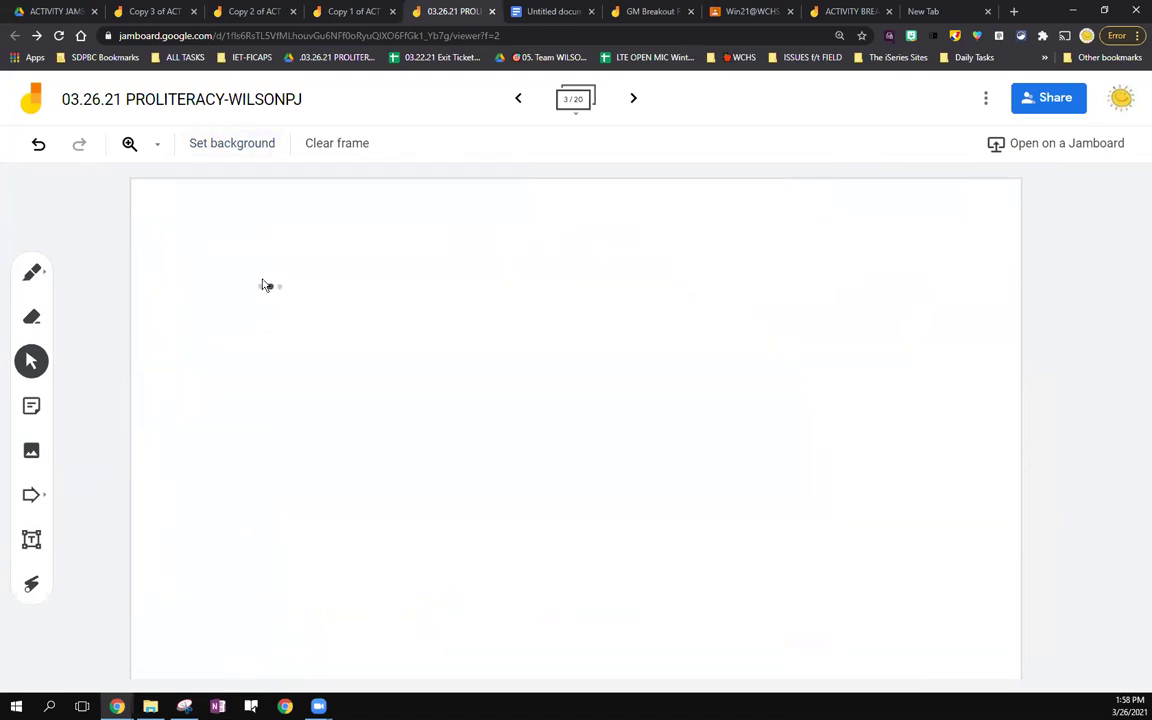
{"action": "left_click_drag", "start_coordinate": [280, 309], "coordinate": [322, 328]}
{"action": "left_click", "coordinate": [440, 252]}
Step: Open the frame's background choices
{"action": "left_click", "coordinate": [62, 447]}
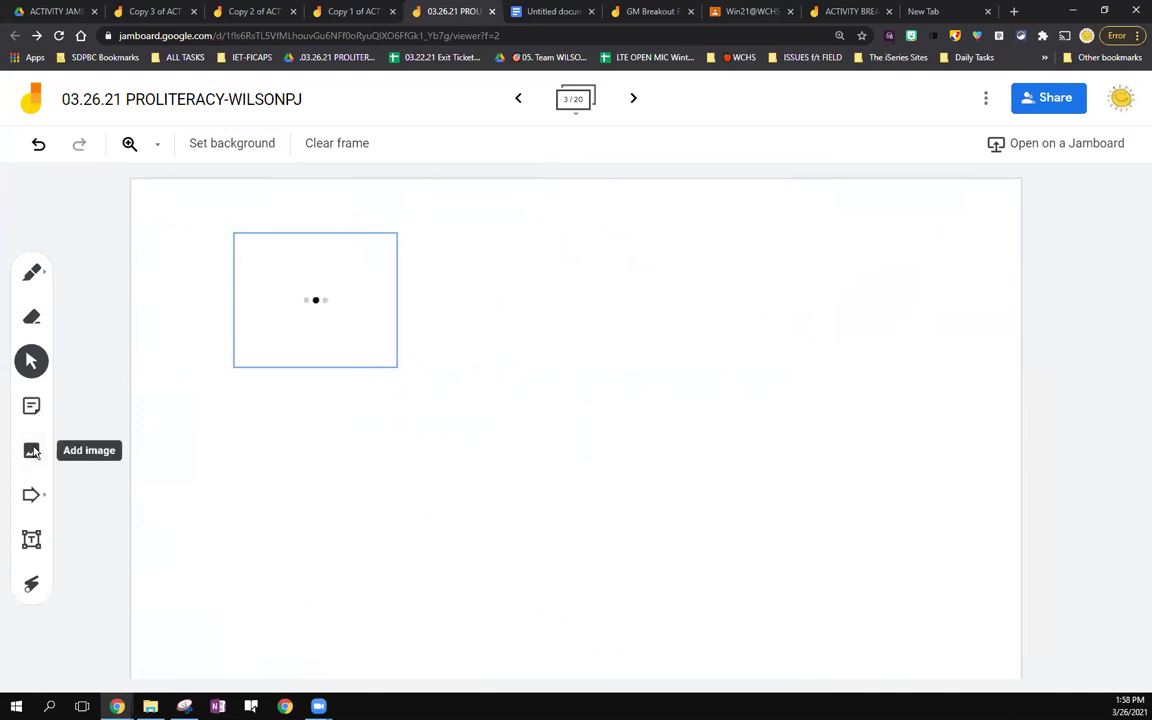
{"action": "left_click", "coordinate": [237, 145]}
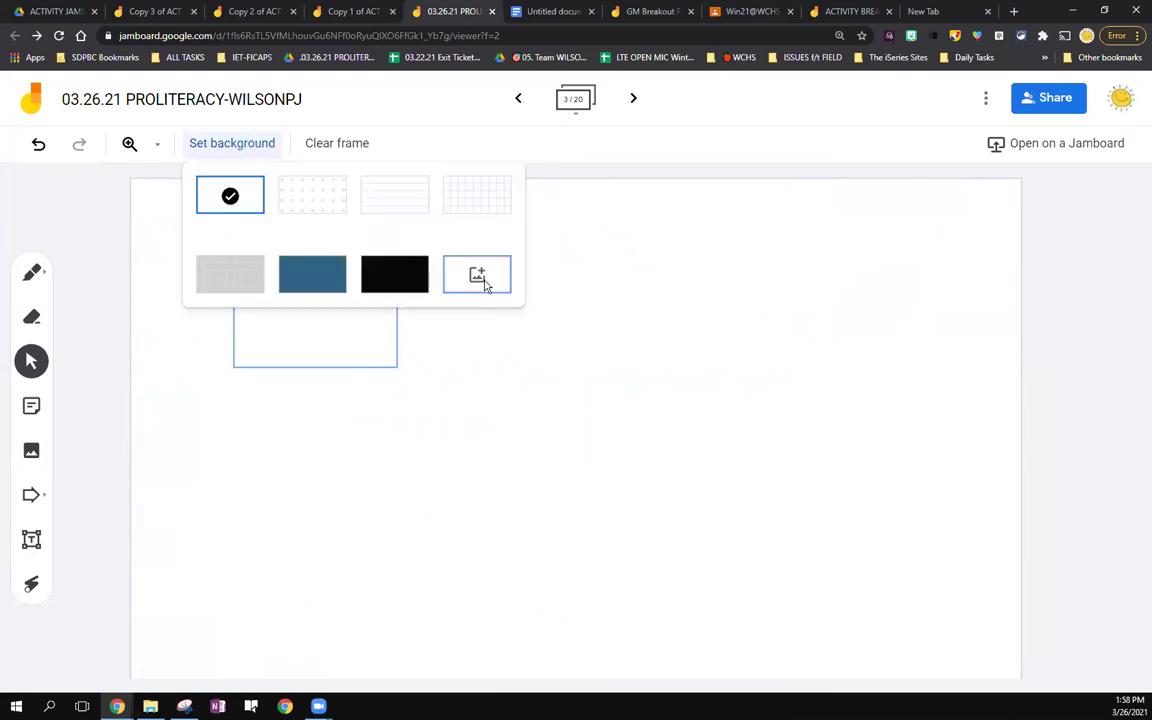